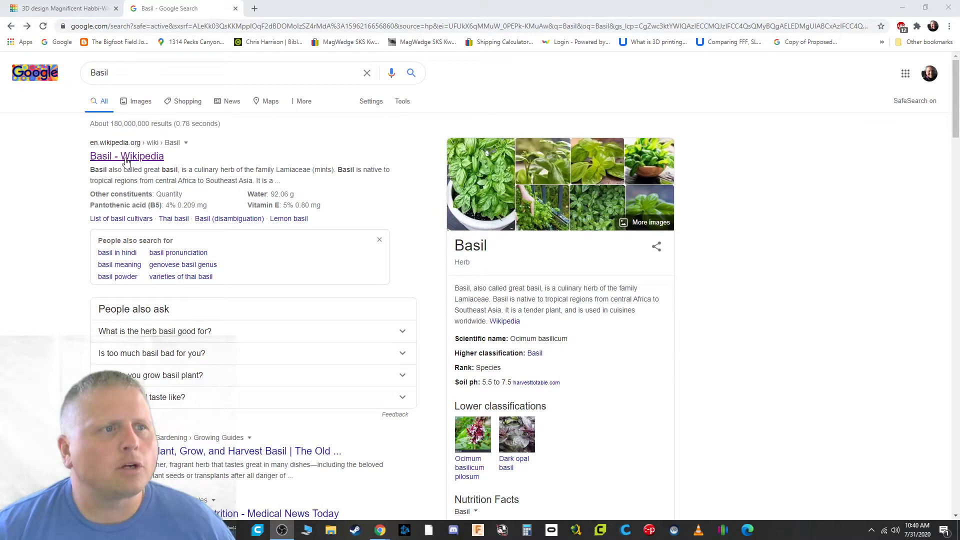
- Open Wikipedia's Basil article and copy the scientific name 'Ocimum basilicum' from its infobox
click(127, 157)
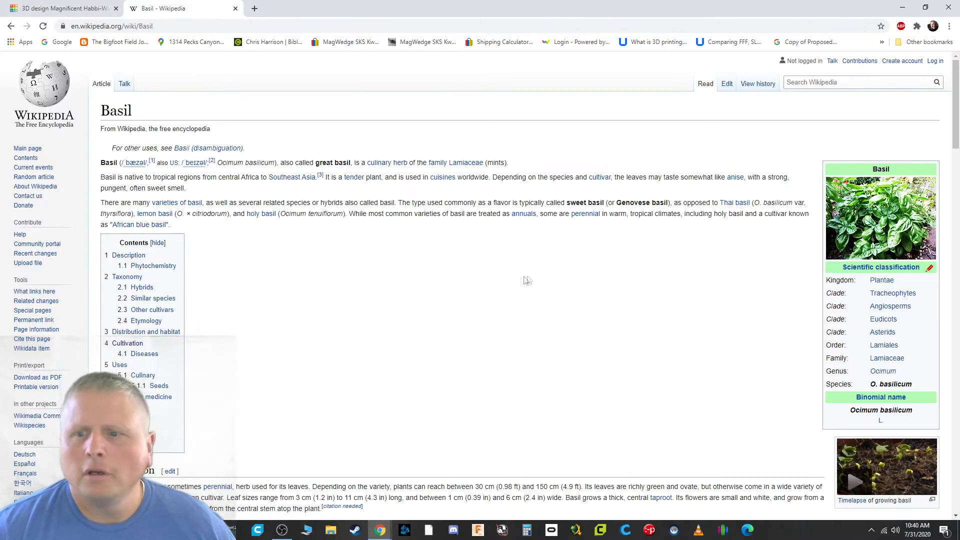
scroll(811, 299, down, 1)
drag(852, 359, 927, 367)
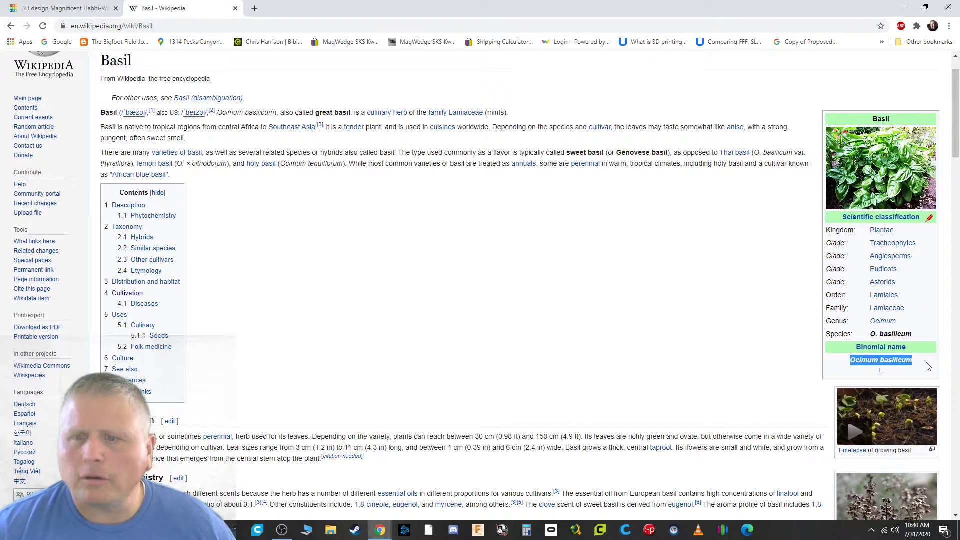
scroll(848, 364, down, 1)
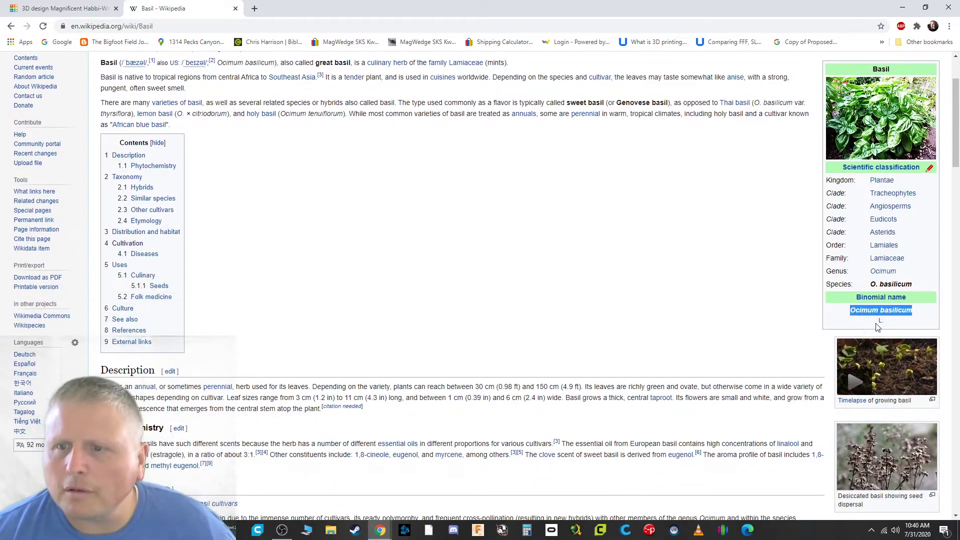
ctrl+scroll(878, 327, up, 5)
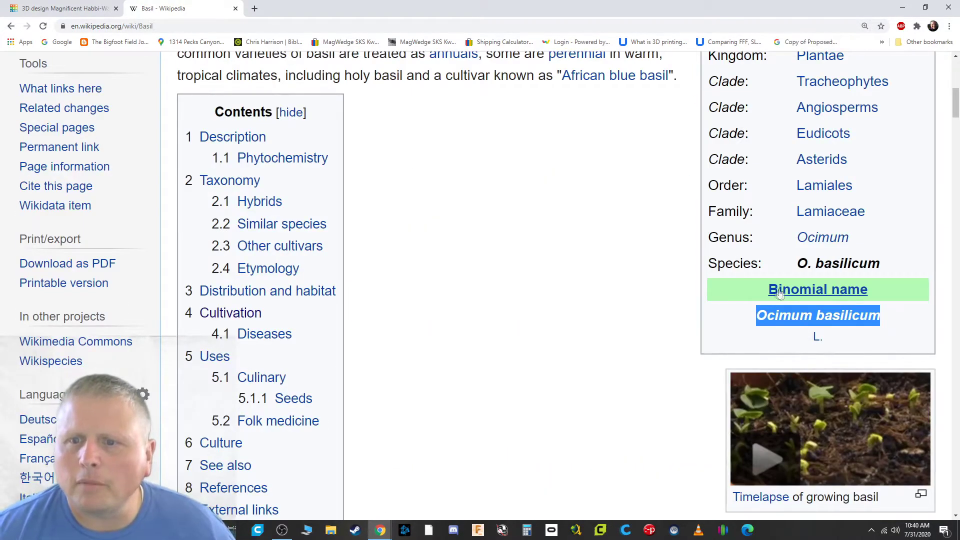
mouse_move(800, 294)
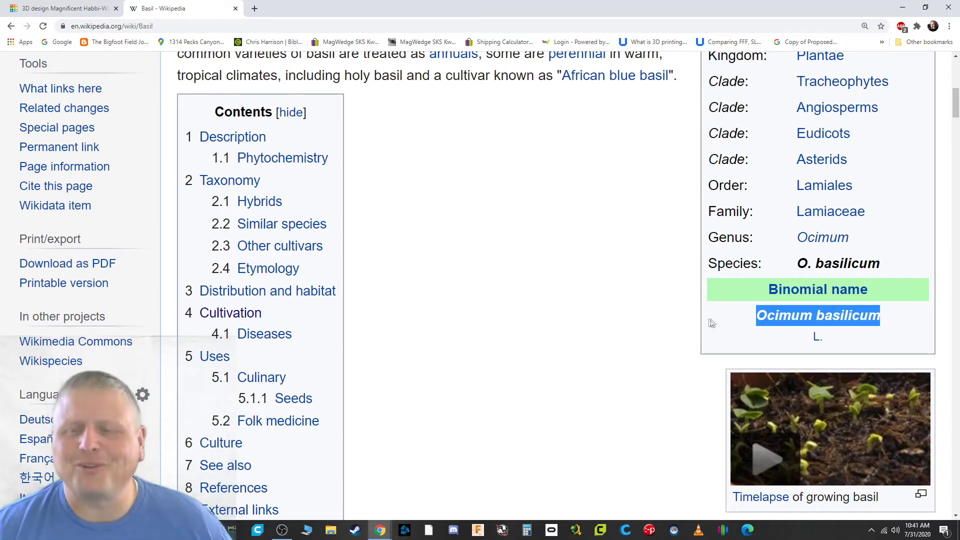
right_click(772, 316)
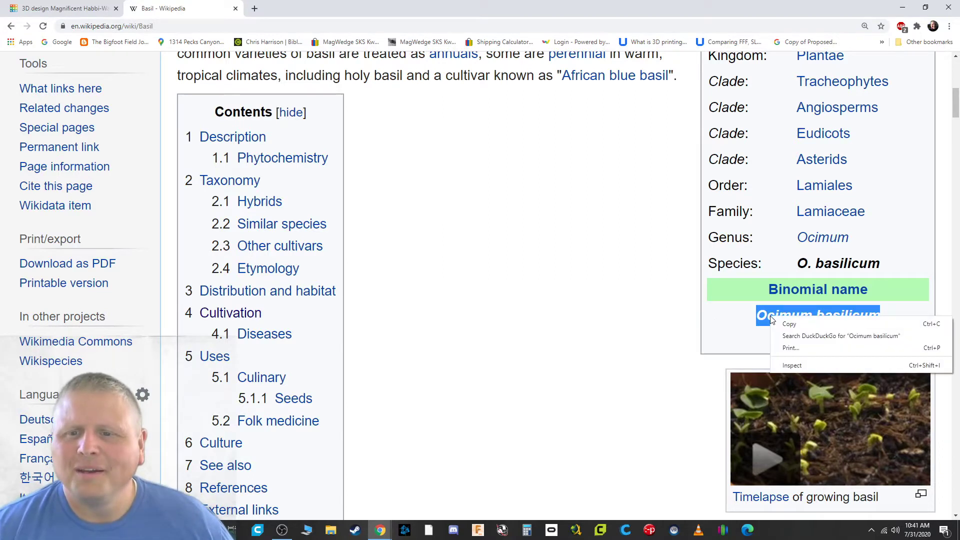
click(794, 329)
click(663, 319)
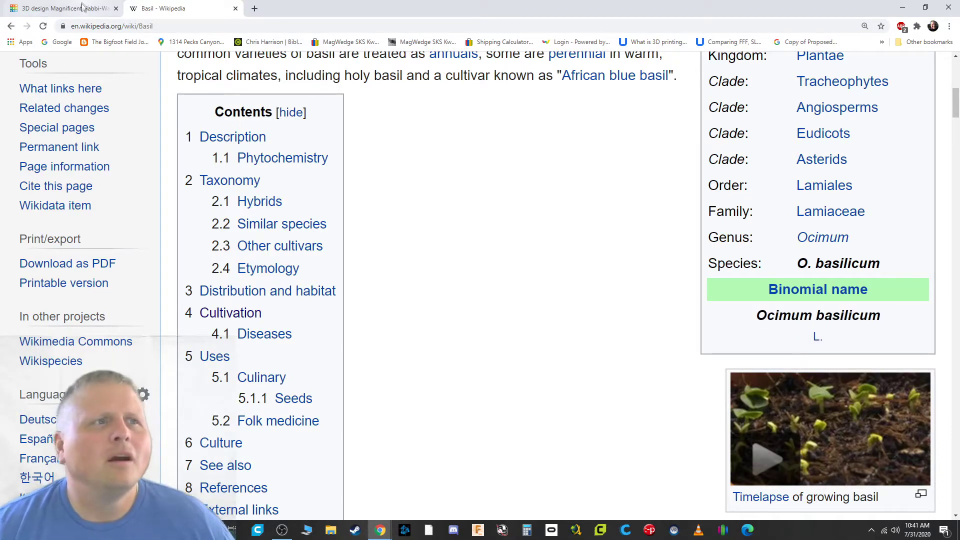
click(98, 10)
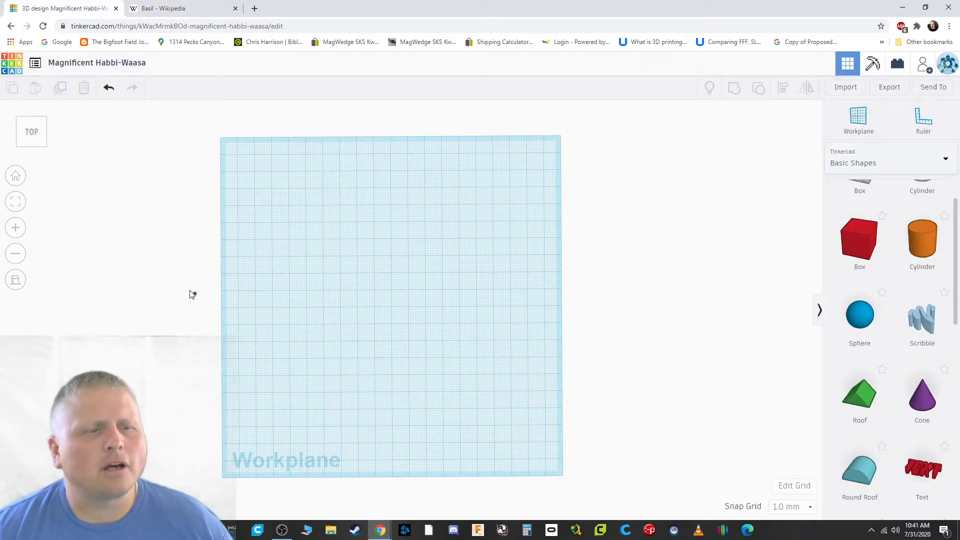
- Delete the tiny red shape from the old design and look up the Replicator 2's 15.3 build volume
drag(176, 285, 218, 306)
key(Delete)
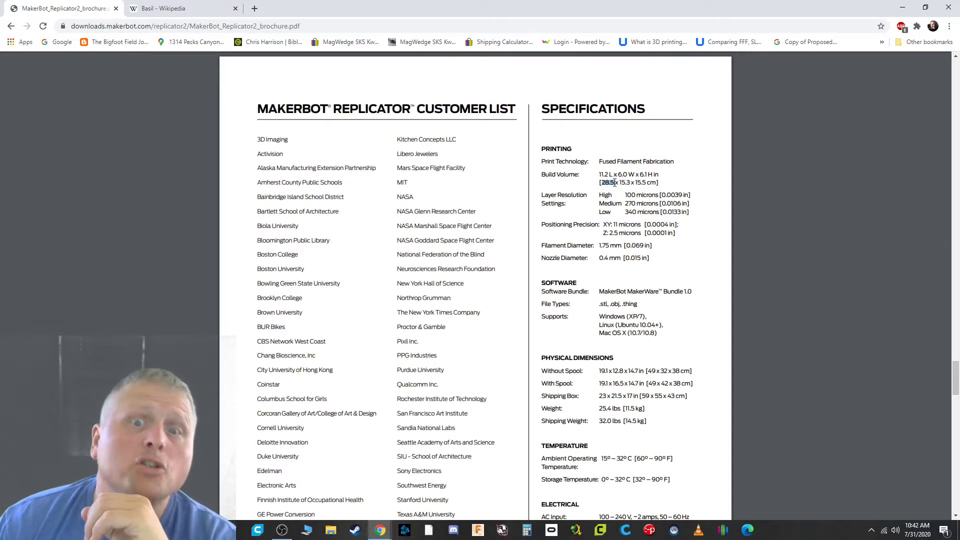
drag(621, 183, 630, 183)
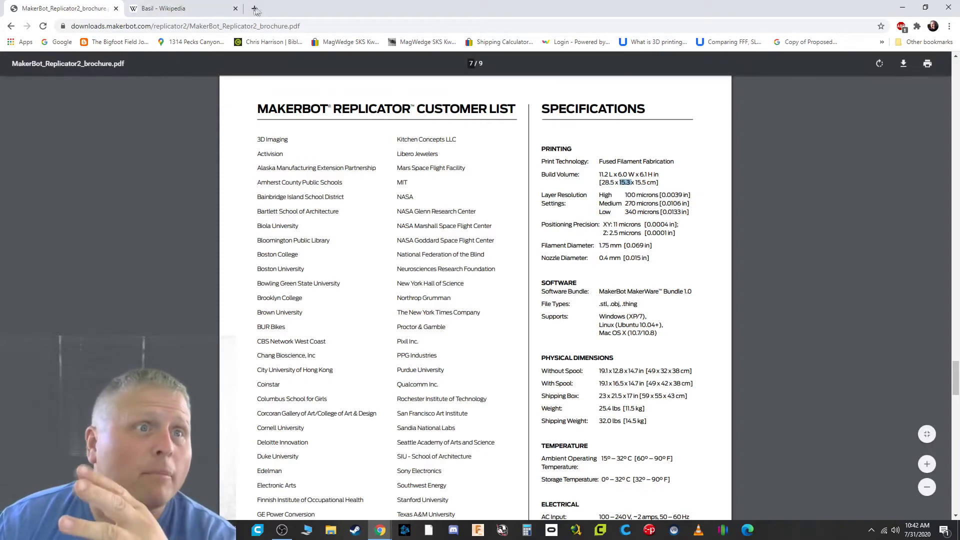
drag(288, 9, 255, 2)
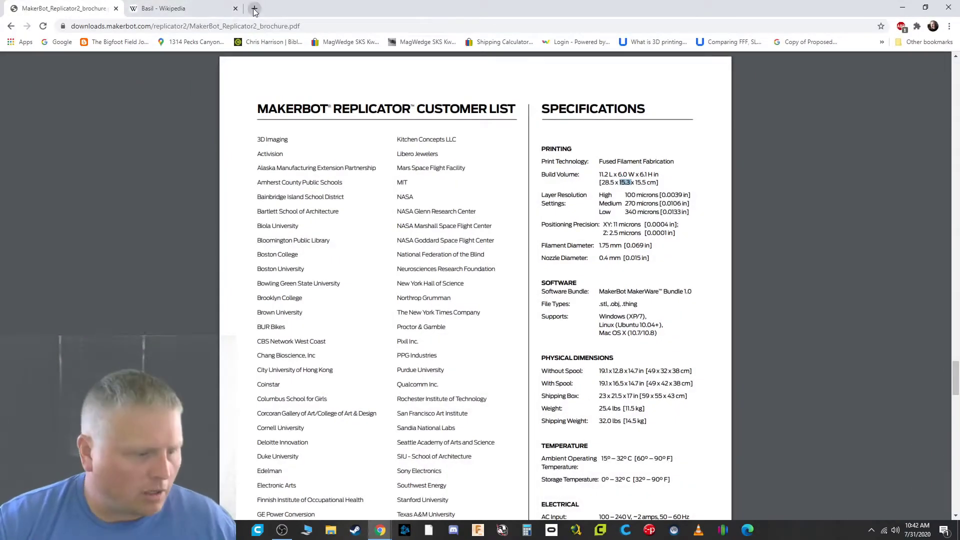
click(253, 8)
- Create a new Tinkercad design named 'Basil Garden Sign'
text(tin)
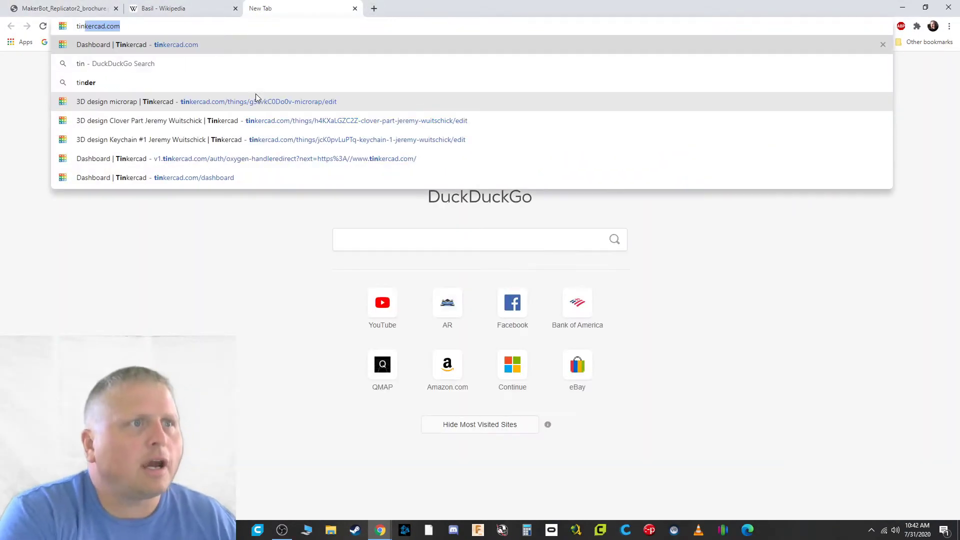
key(Return)
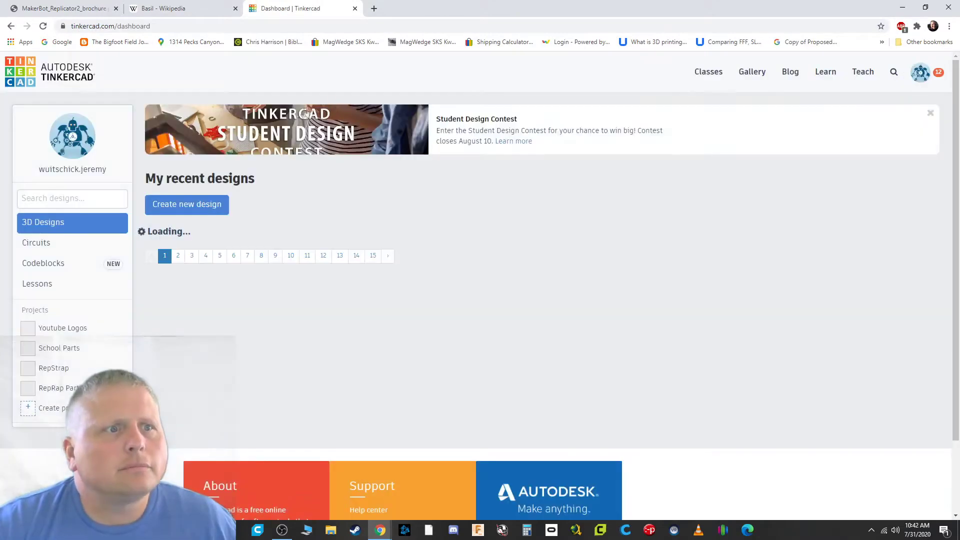
click(196, 202)
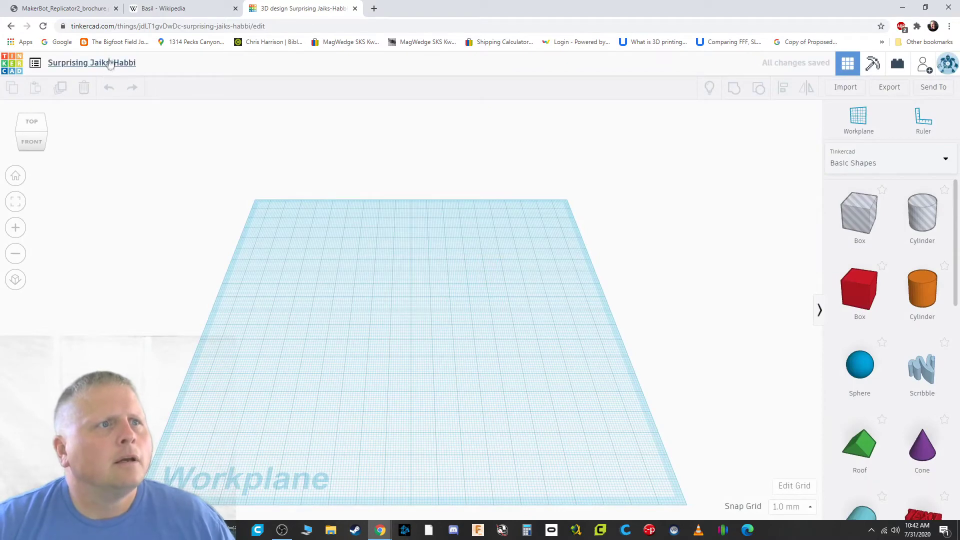
click(112, 62)
text(B)
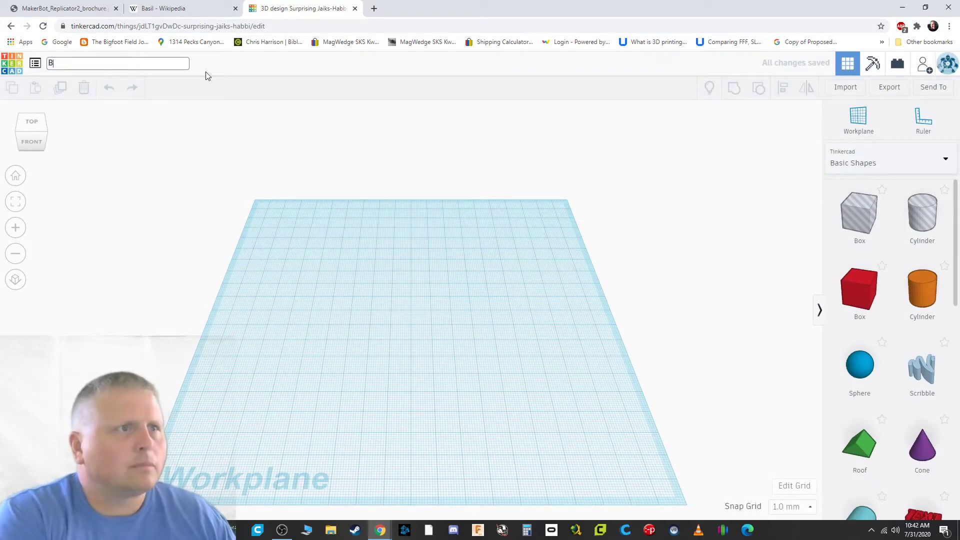
text(asil Garden S)
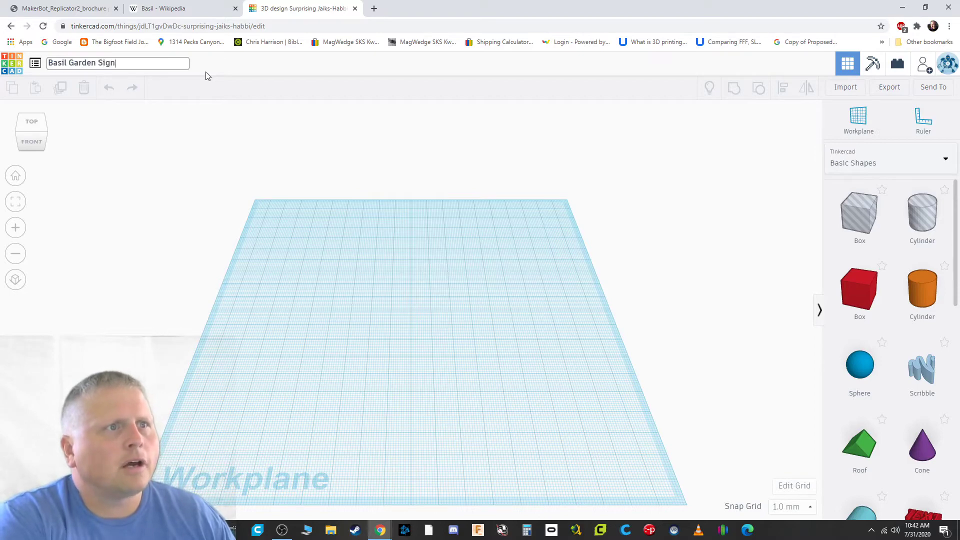
text(ign)
key(Return)
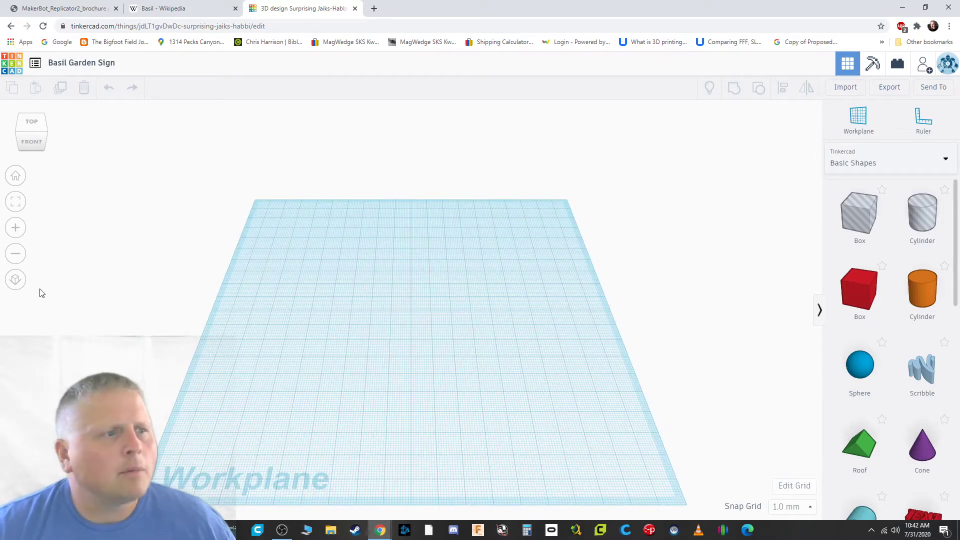
- Switch to orthographic view and place a Text shape on the workplane
click(14, 284)
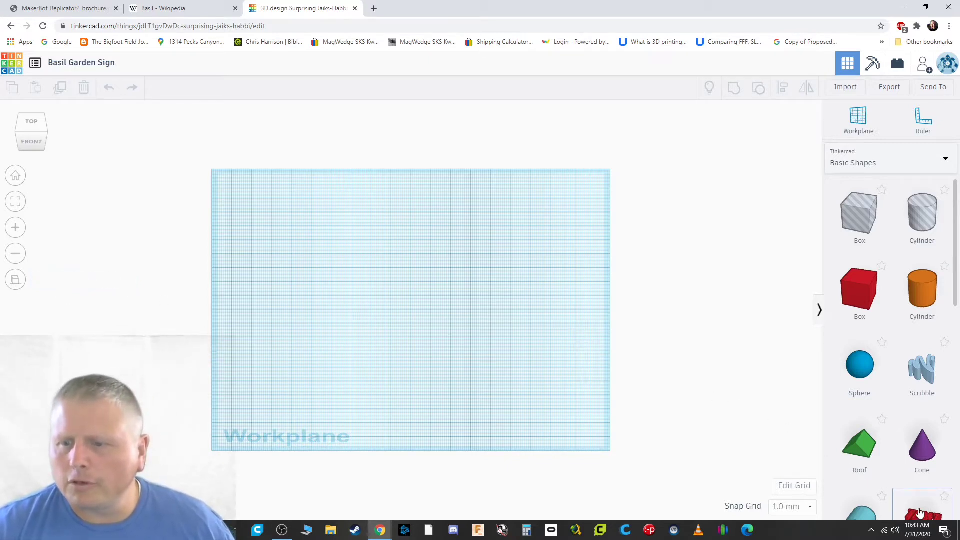
drag(924, 516, 381, 293)
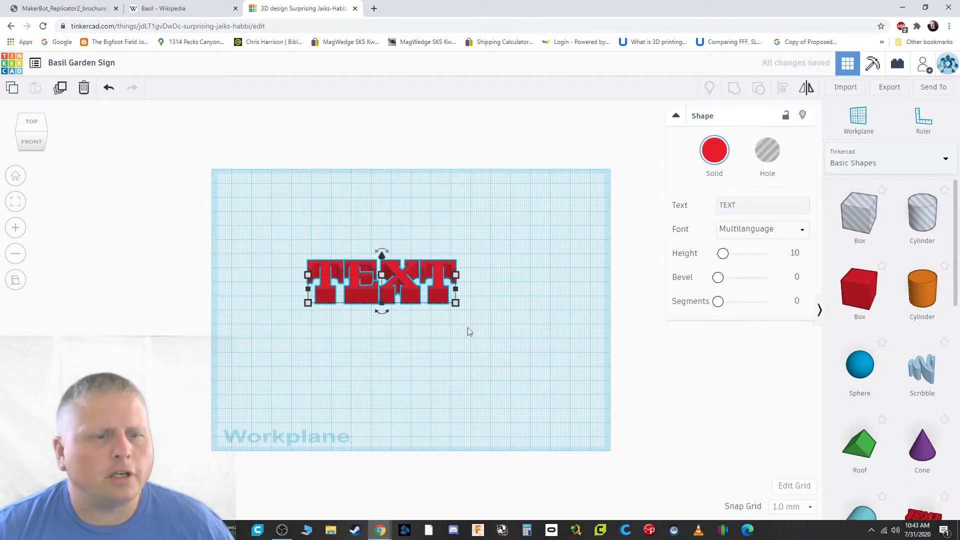
right_drag(470, 331, 467, 368)
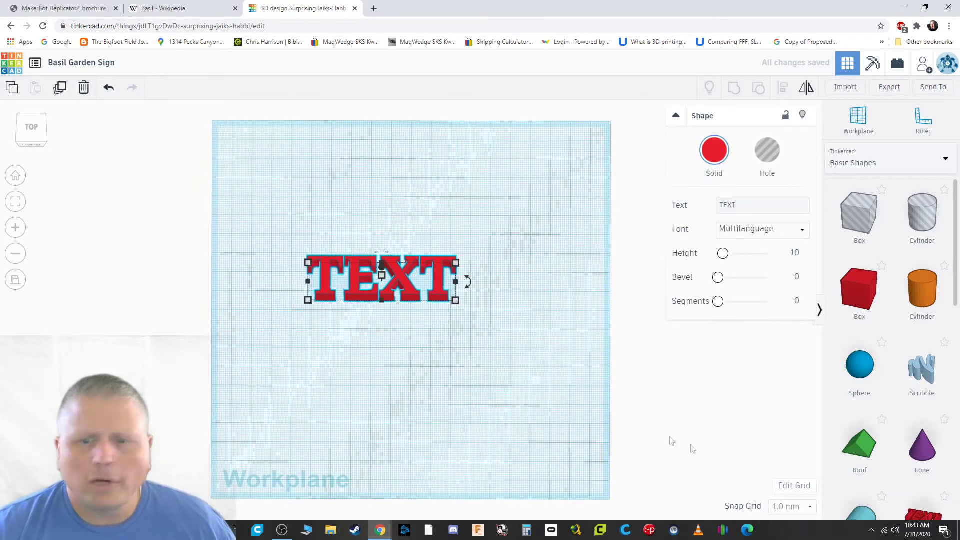
- Open the Edit Grid settings and check the printer brochure's build volume
click(800, 486)
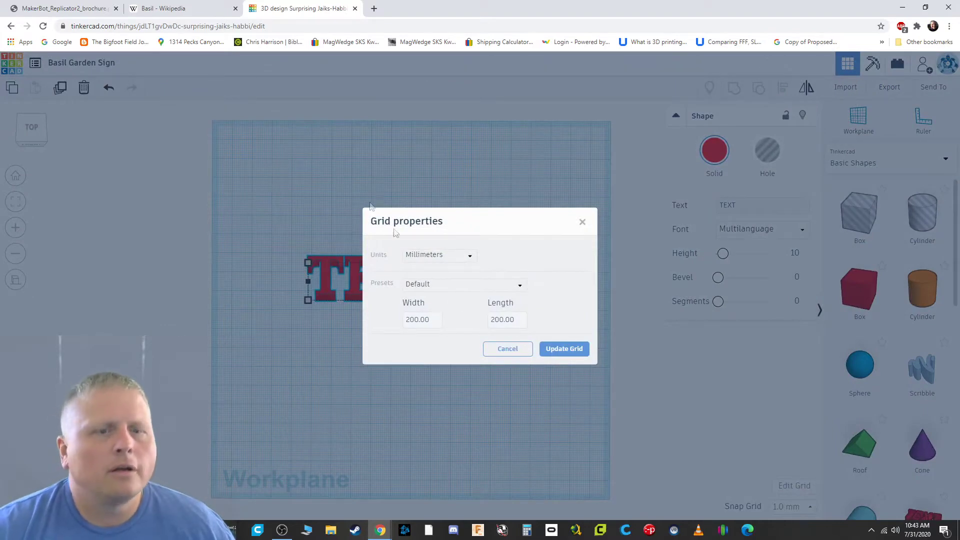
click(88, 7)
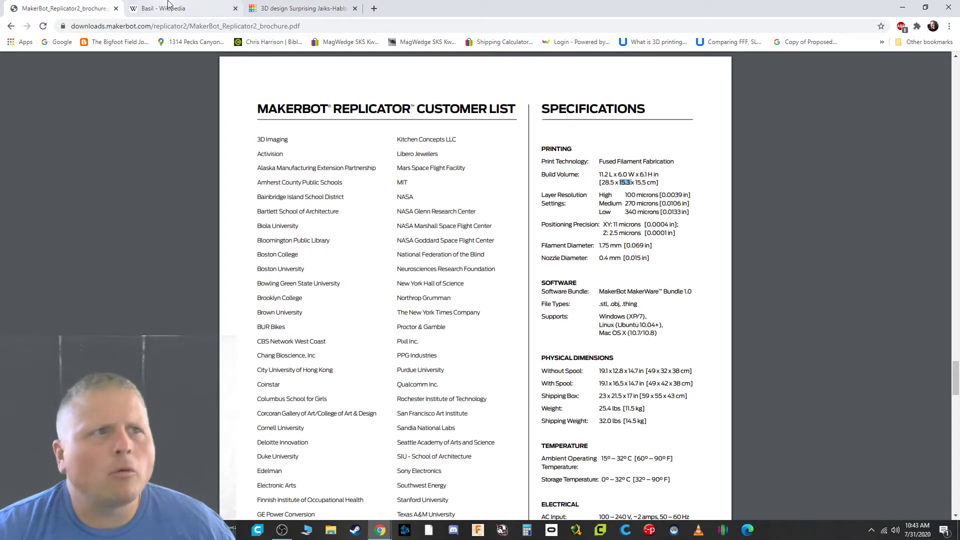
click(139, 7)
click(333, 5)
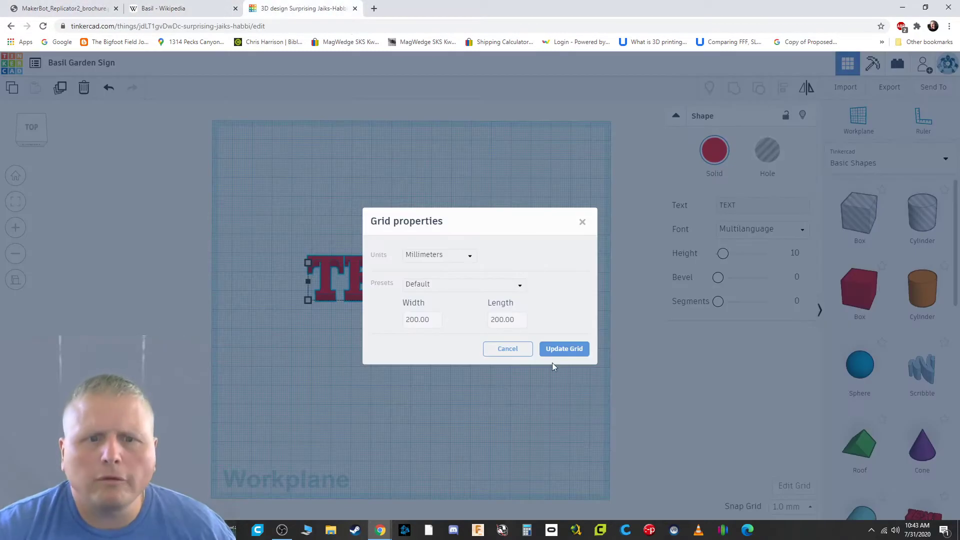
- Set the grid Width to 285 and Length to 153 mm and update it
double_click(417, 319)
click(369, 316)
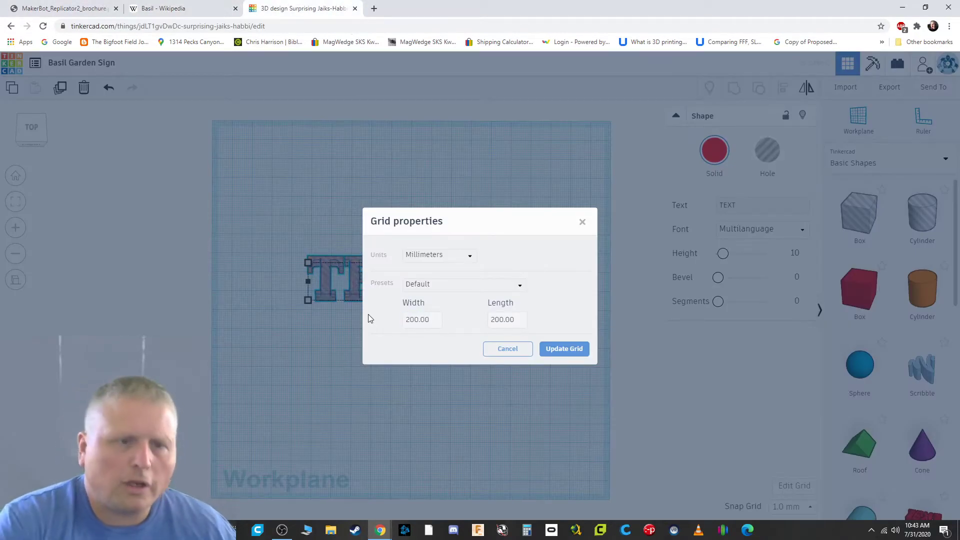
double_click(432, 320)
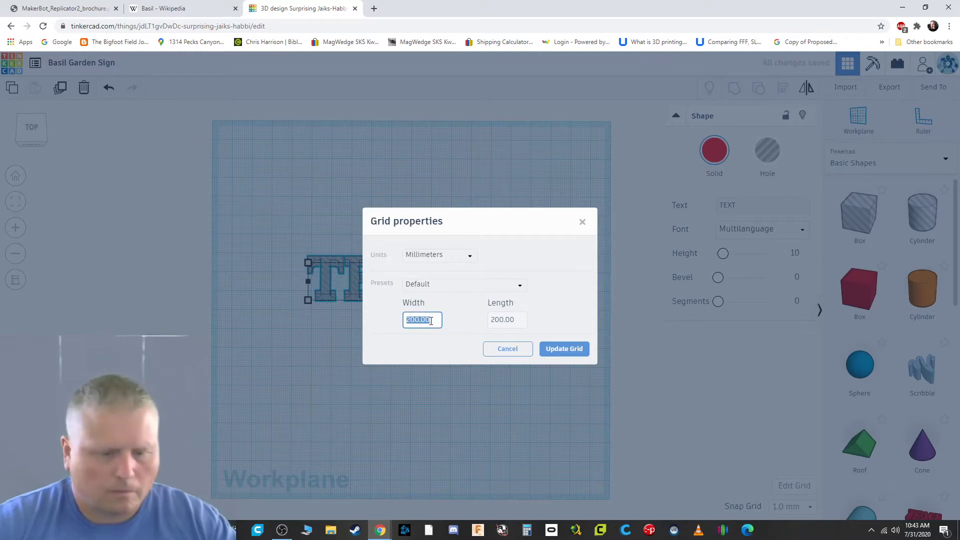
text(285)
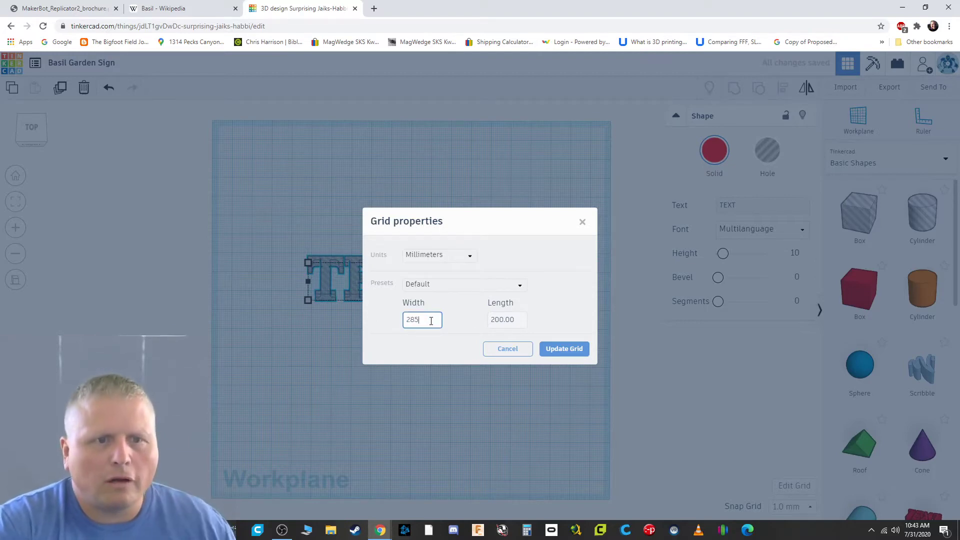
key(Return)
double_click(510, 318)
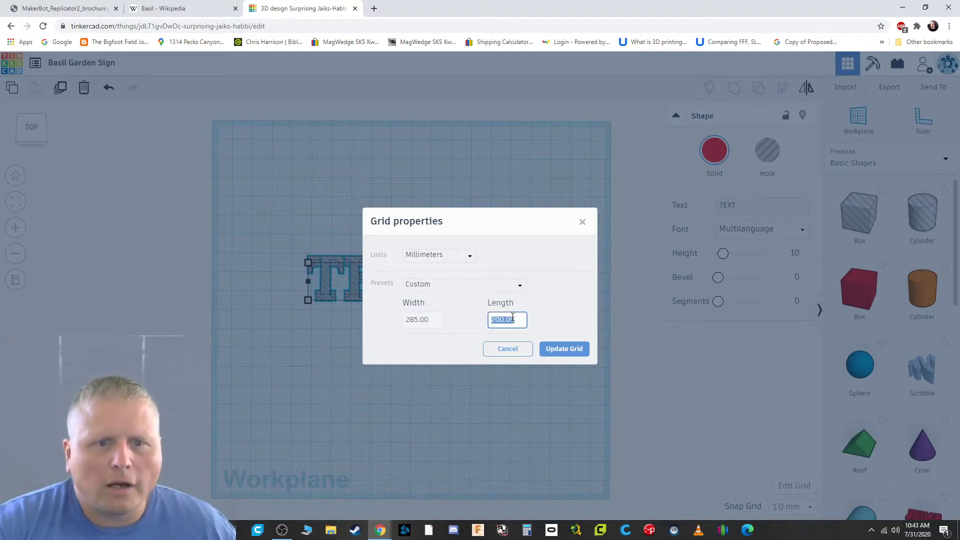
text(153)
key(Return)
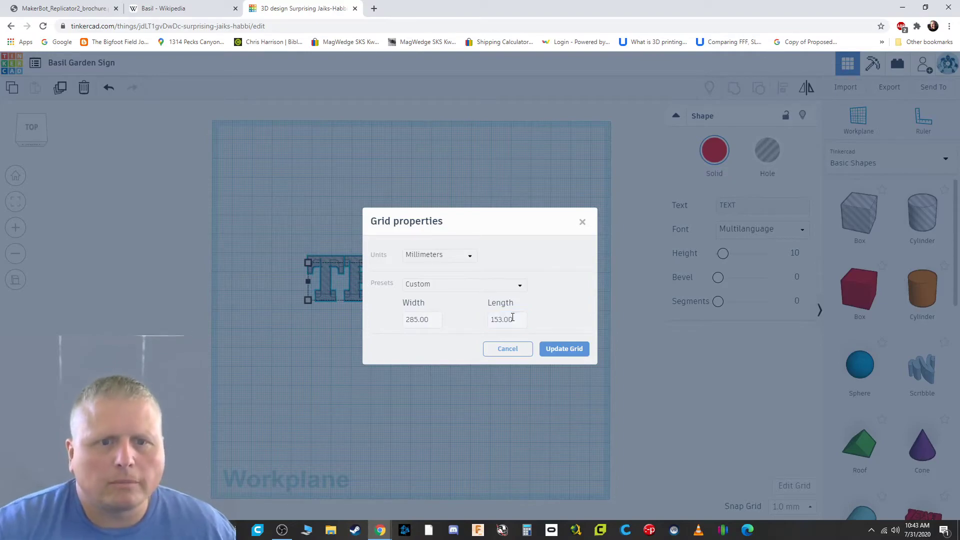
click(570, 349)
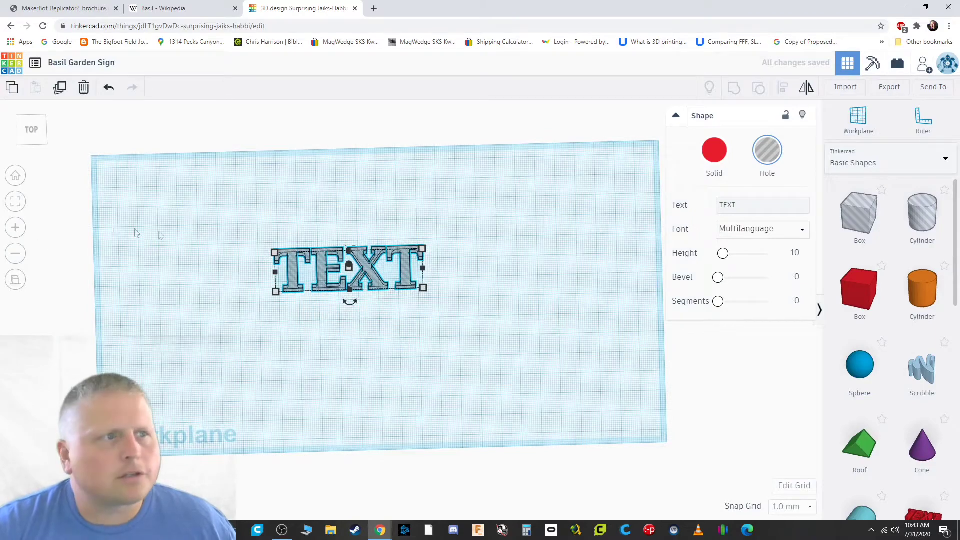
- Switch to top view and make the TEXT shape solid red
click(31, 132)
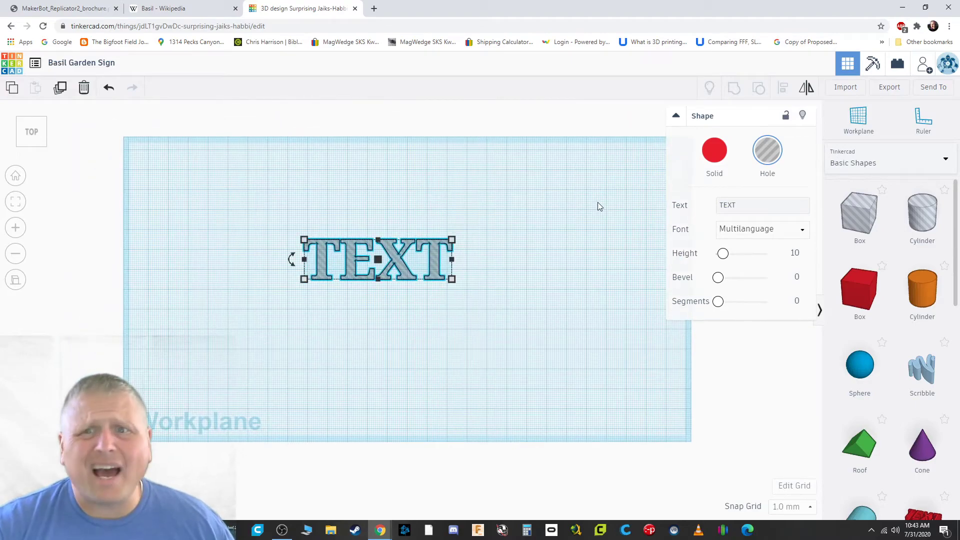
click(733, 426)
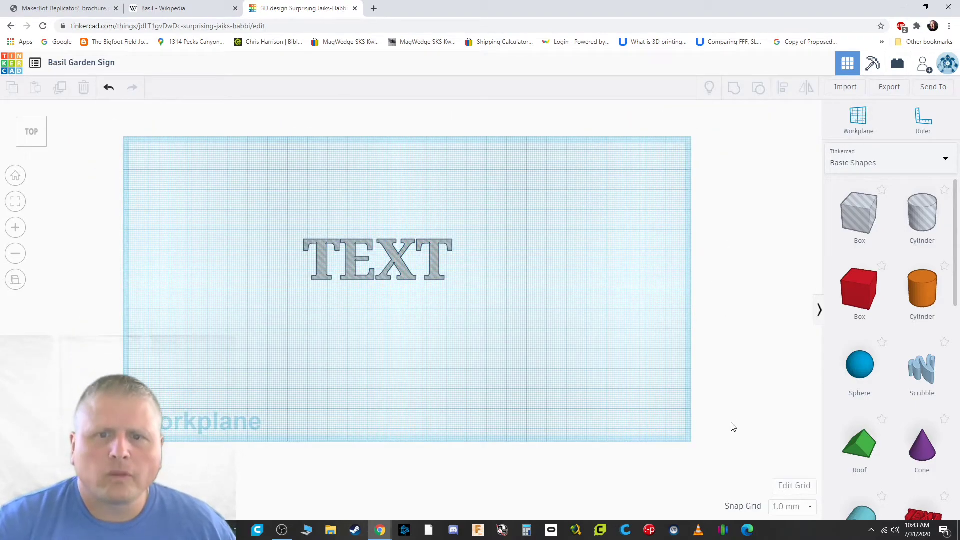
middle_drag(596, 294, 632, 288)
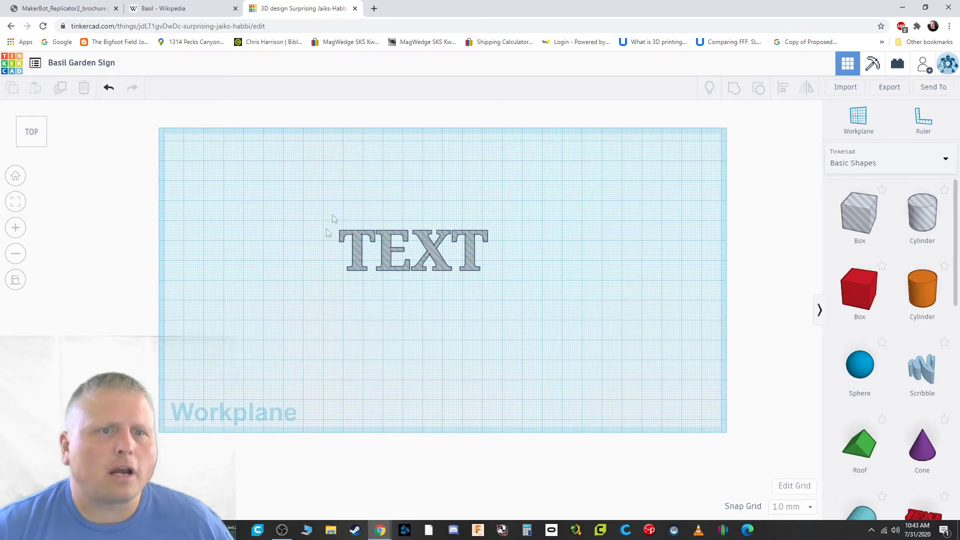
click(426, 240)
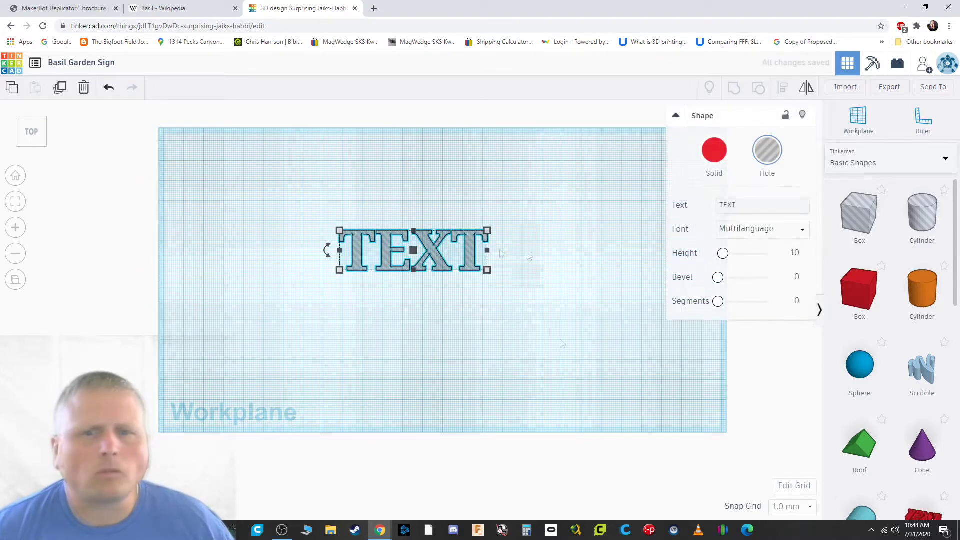
click(719, 159)
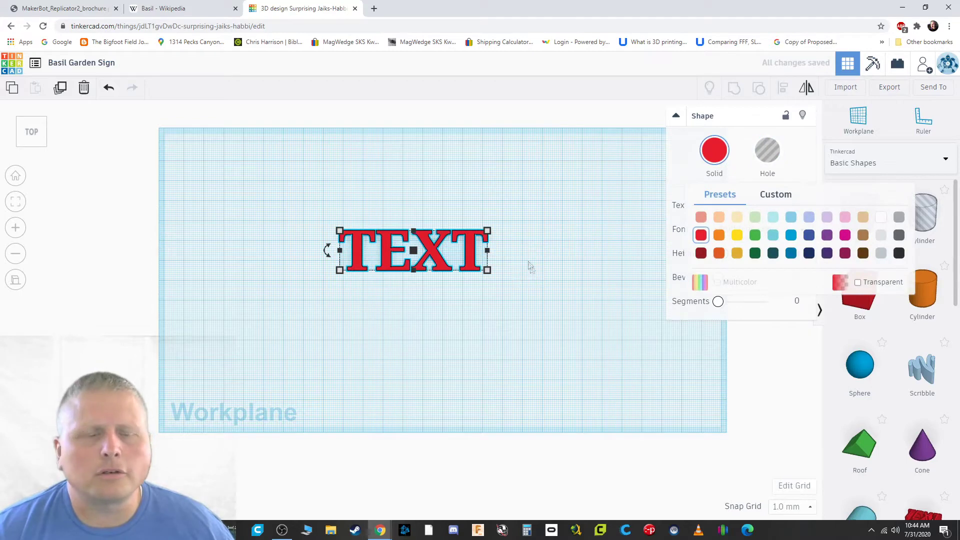
click(640, 196)
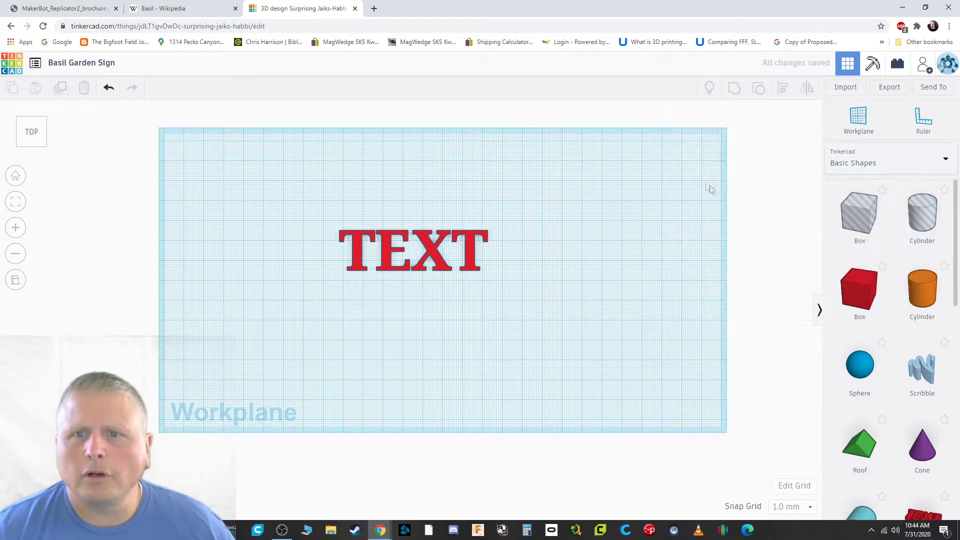
- Change the wording to 'BASIL' and set the font to Sans
click(472, 241)
click(750, 206)
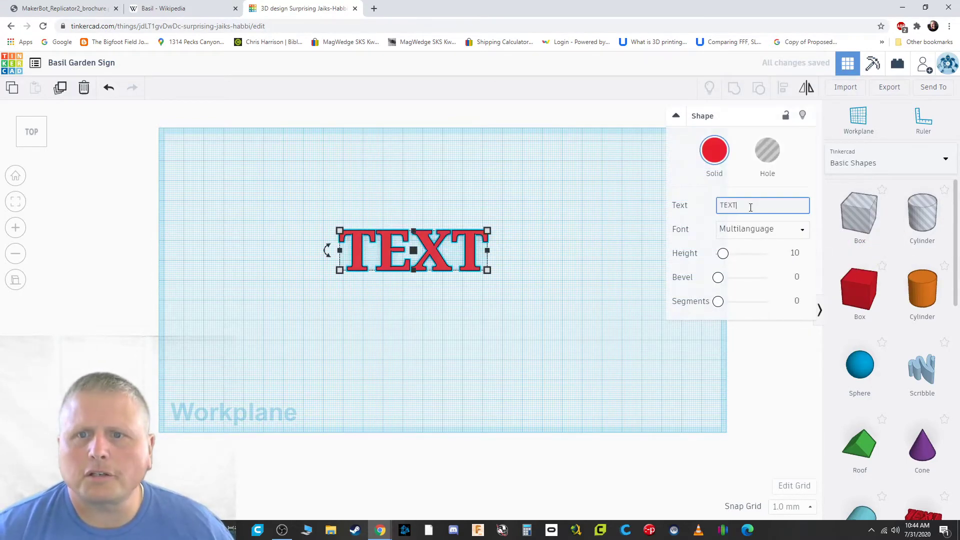
key(BackSpace)
key(BackSpace)
key(BackSpace)
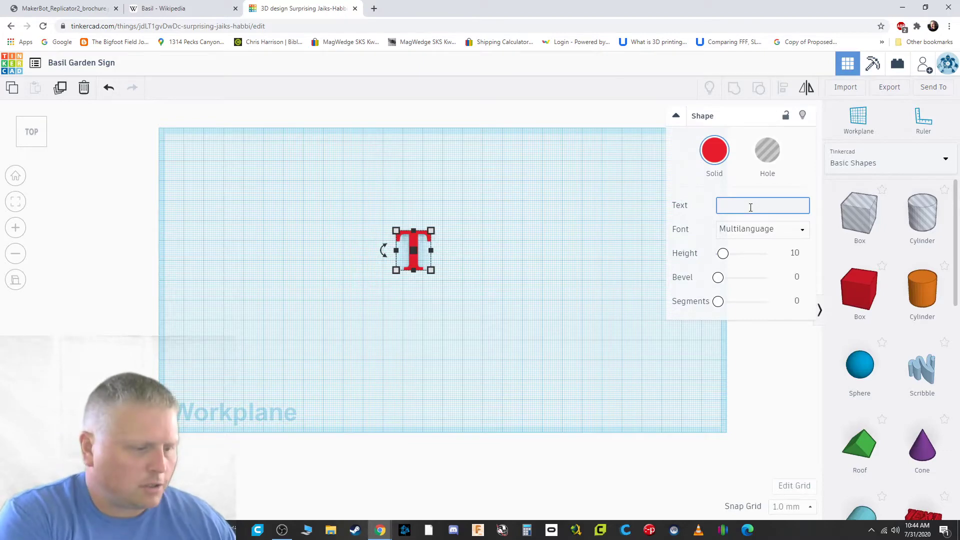
text(BASIL)
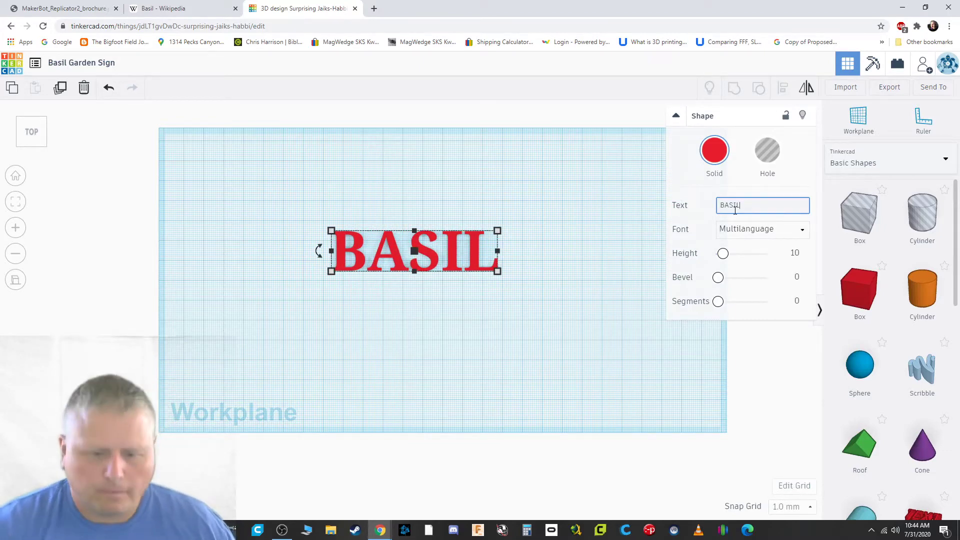
click(735, 229)
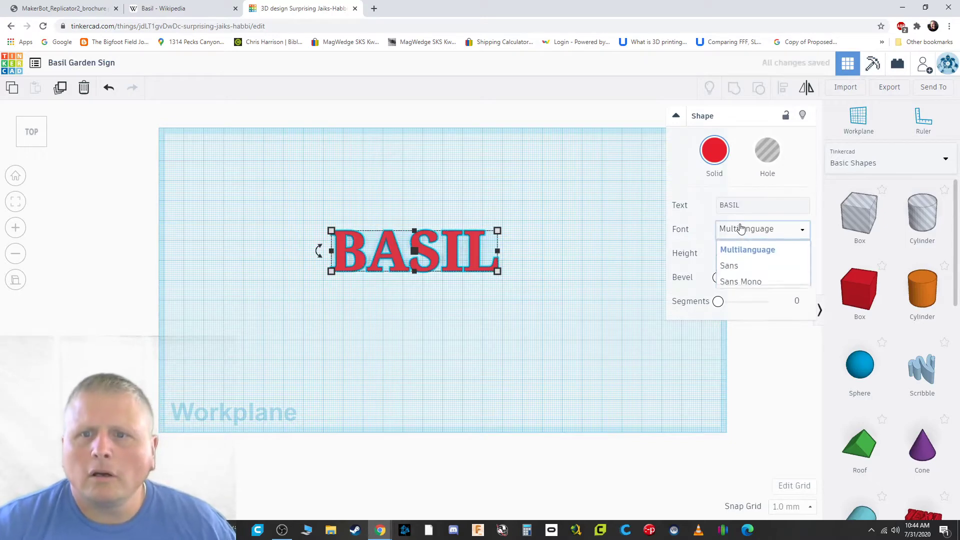
click(746, 271)
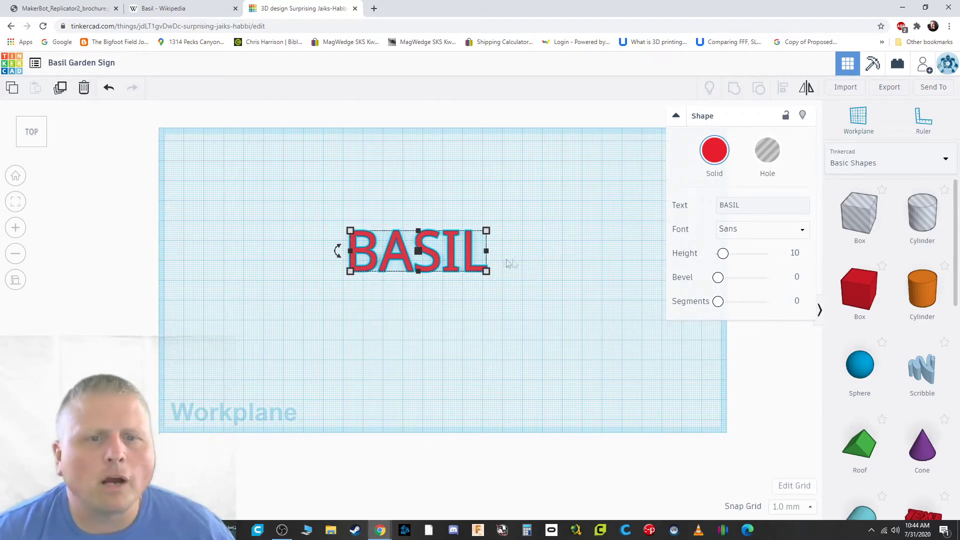
middle_drag(521, 241, 497, 252)
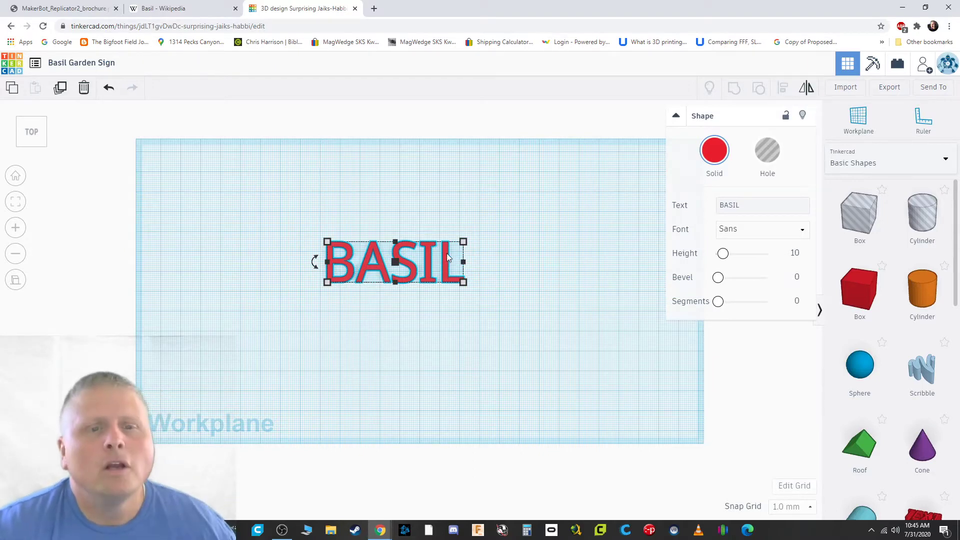
- Scale BASIL up to about 150 mm wide, shift it left, and add a red 20 mm box
click(526, 267)
click(449, 279)
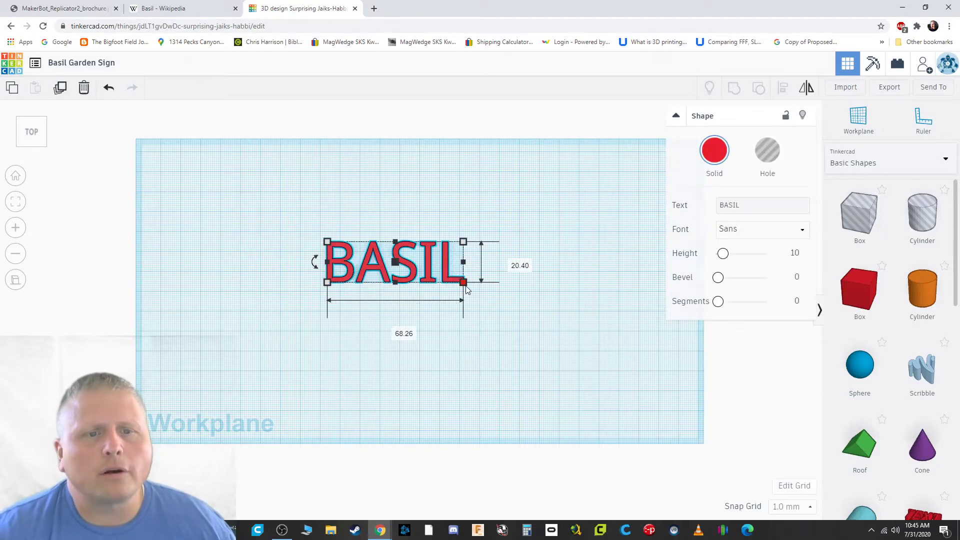
shift+drag(465, 286, 626, 311)
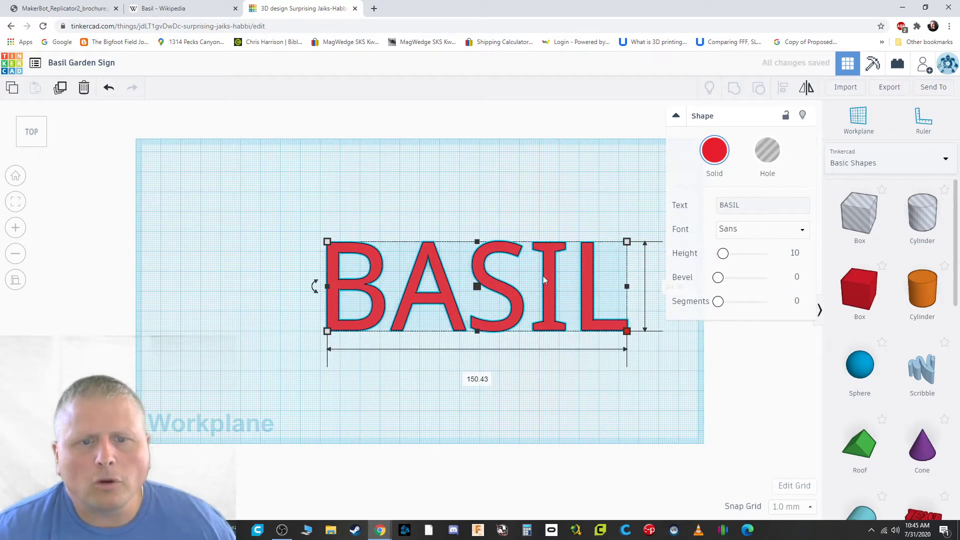
drag(546, 286, 413, 296)
click(461, 320)
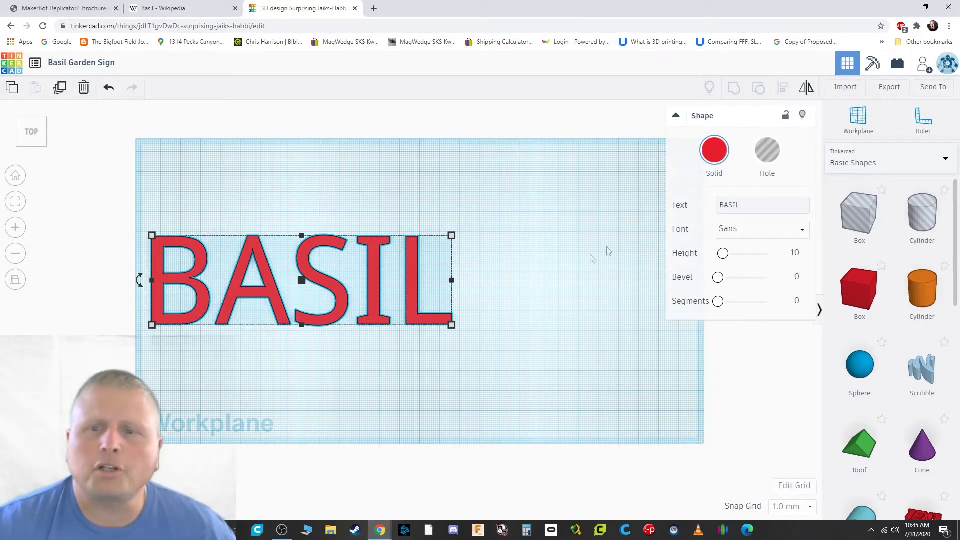
drag(859, 290, 210, 187)
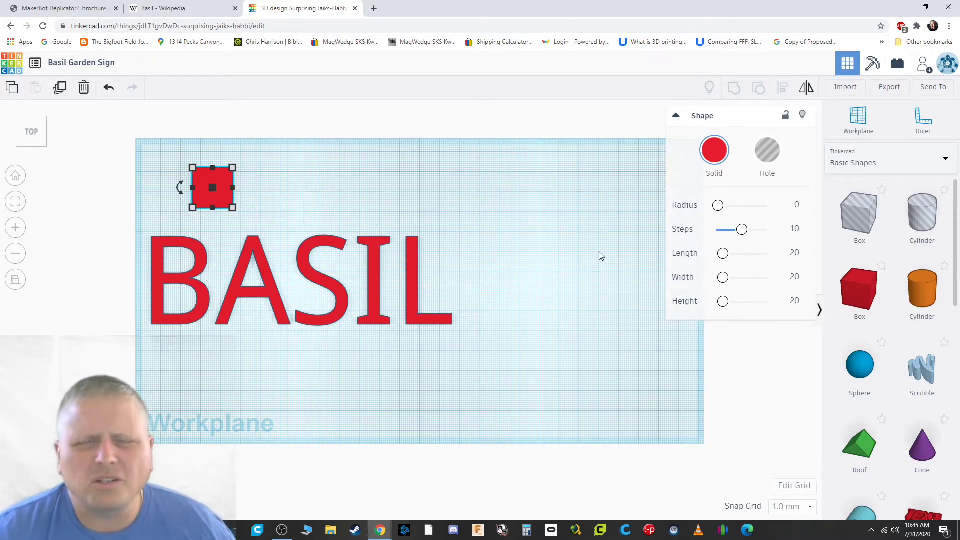
- Add a new text shape below BASIL and paste 'Ocimum basilicum' as its wording
scroll(923, 387, down, 3)
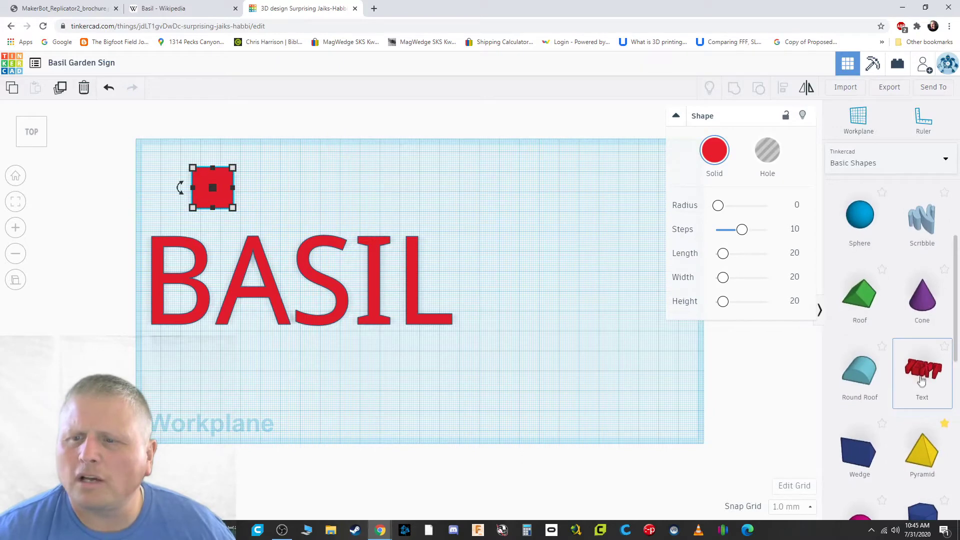
drag(921, 381, 226, 356)
click(441, 375)
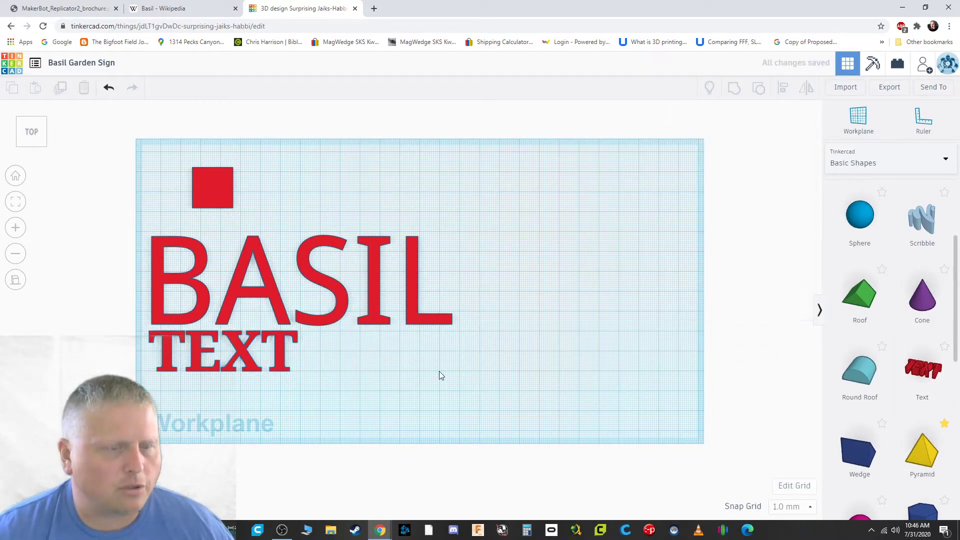
click(223, 353)
click(750, 199)
key(BackSpace)
key(BackSpace)
key(BackSpace)
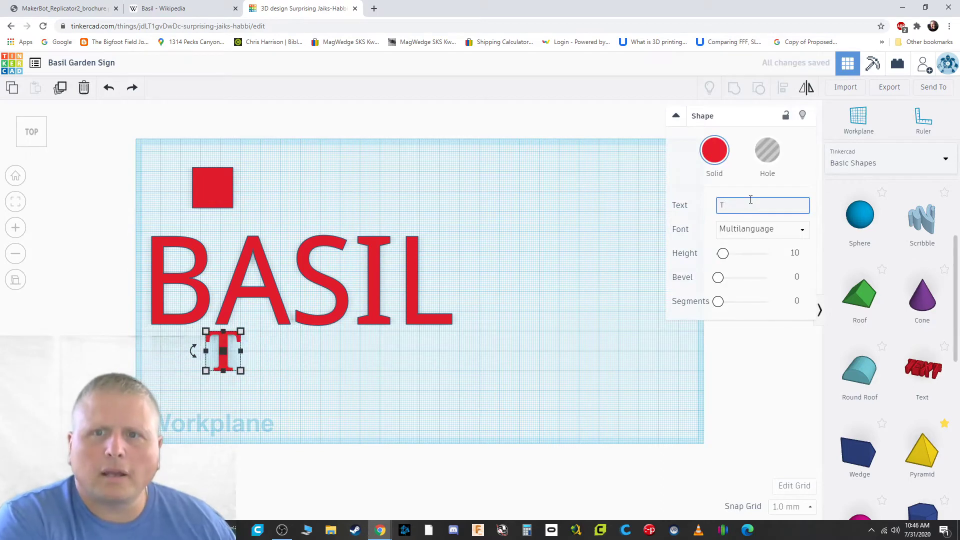
text(Ocimum basilicum)
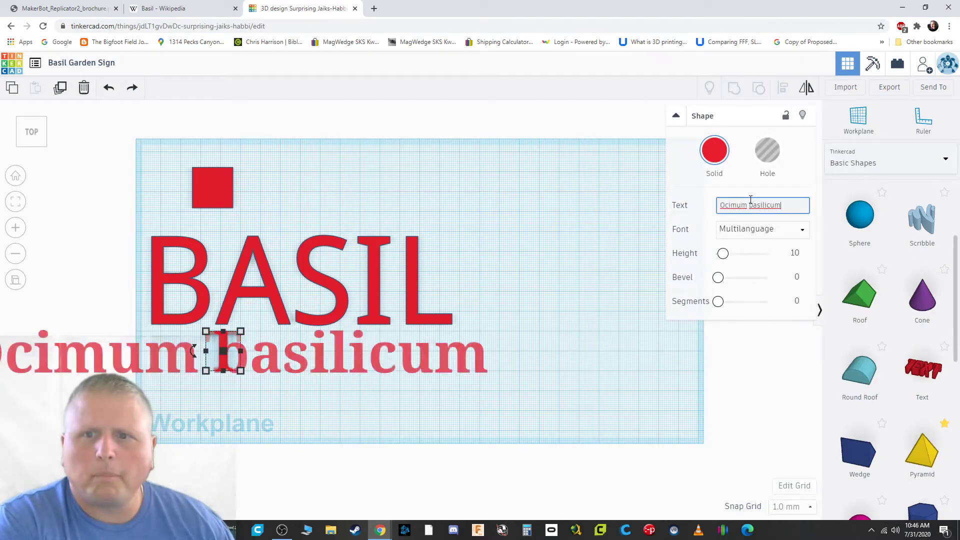
- Move the botanical name into place and scale it to about 150.7 mm, matching BASIL
drag(426, 355, 610, 355)
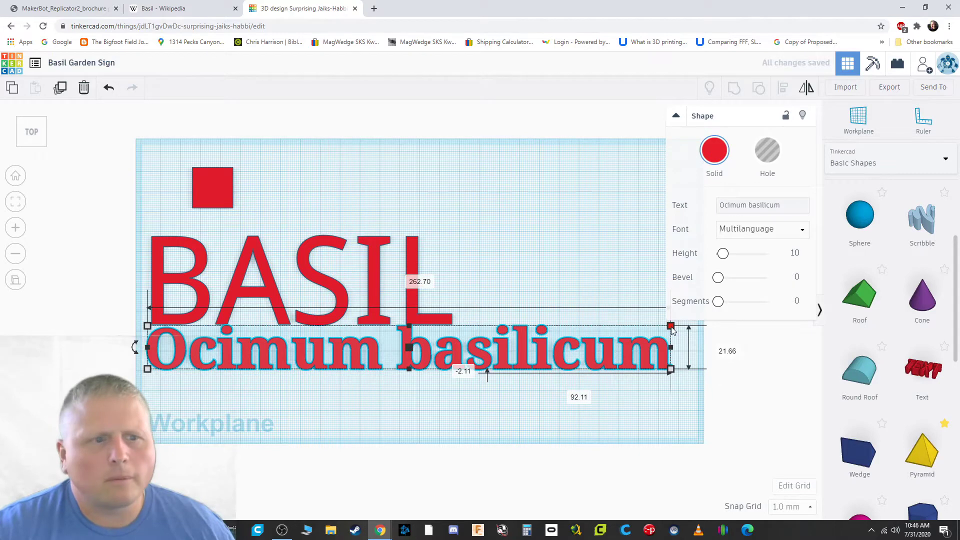
drag(671, 326, 607, 332)
drag(406, 335, 450, 353)
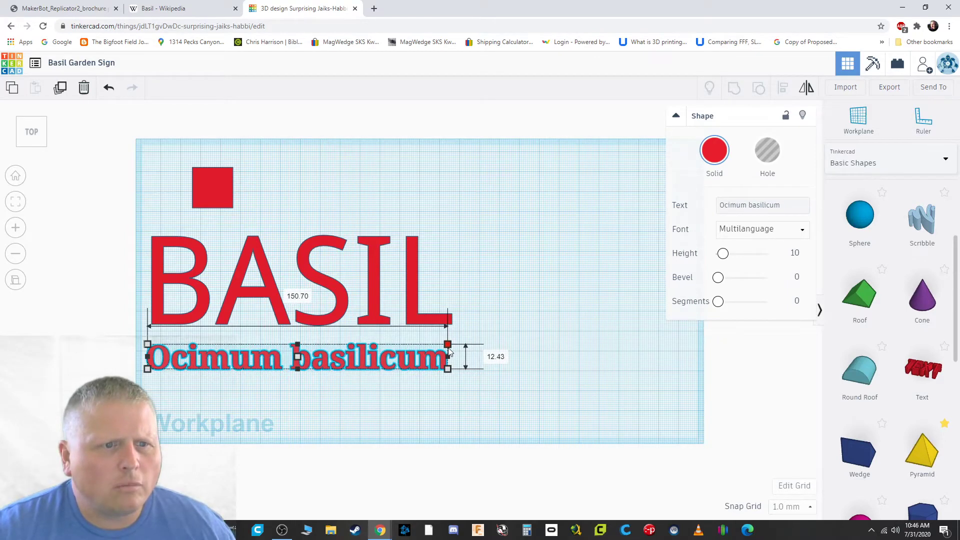
click(456, 420)
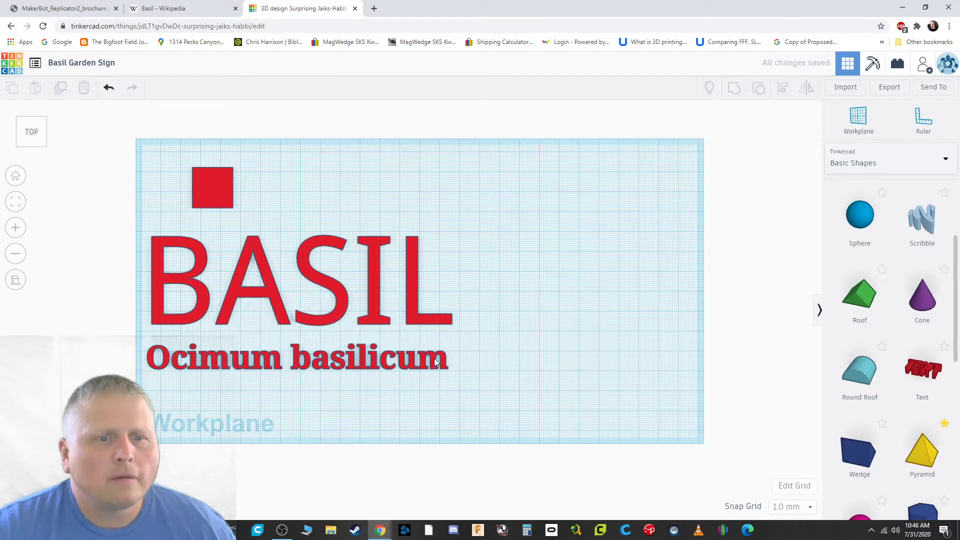
- Capitalize the second word so the line reads 'Ocimum Basilicum'
drag(420, 359, 420, 346)
shift+click(312, 320)
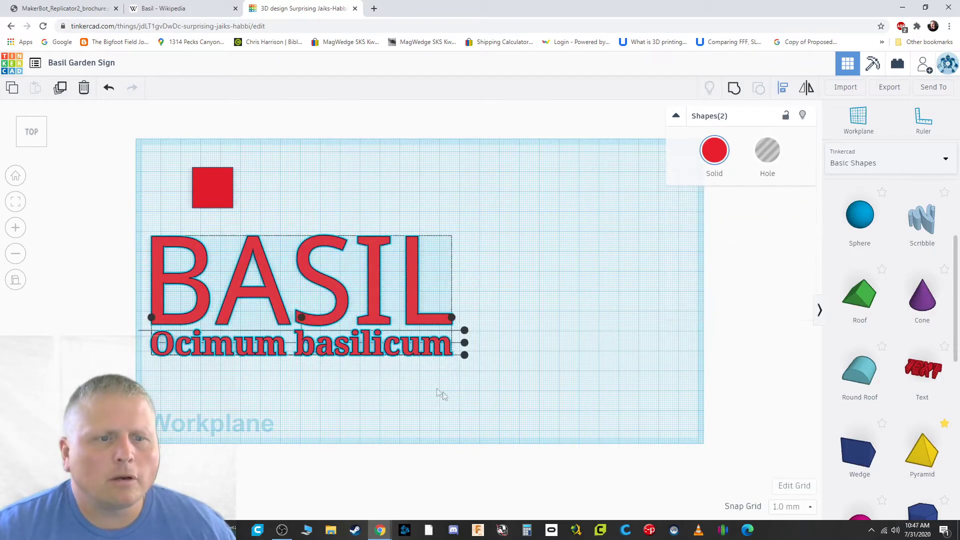
click(440, 393)
click(320, 350)
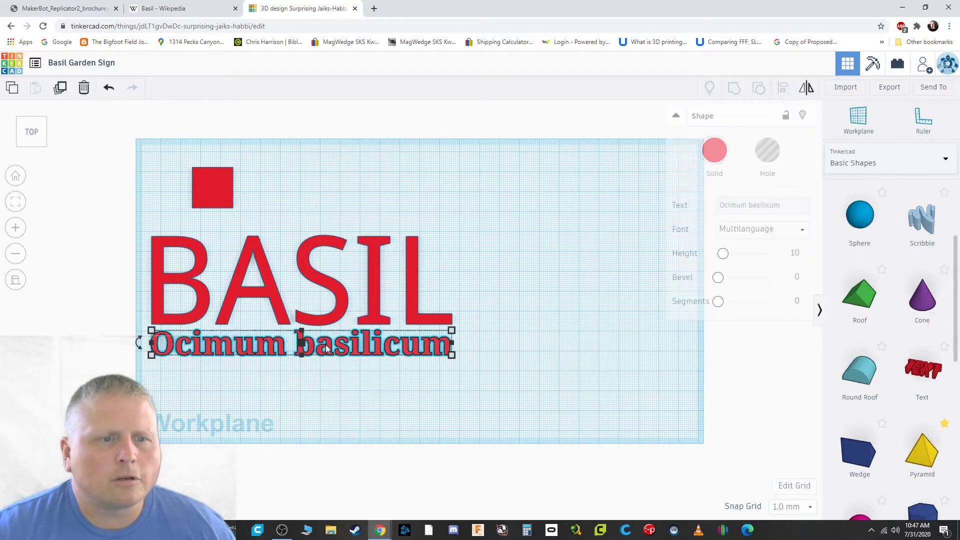
click(754, 206)
key(BackSpace)
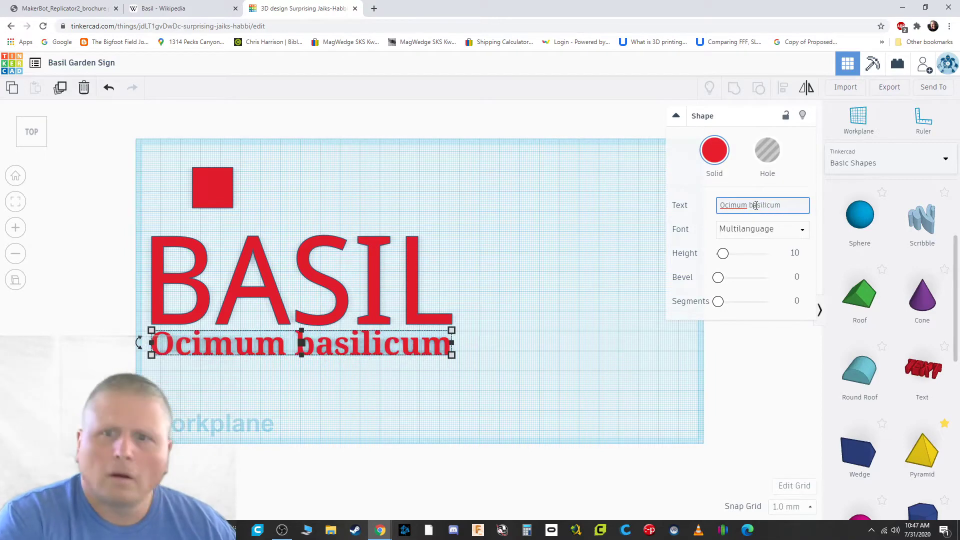
text(b)
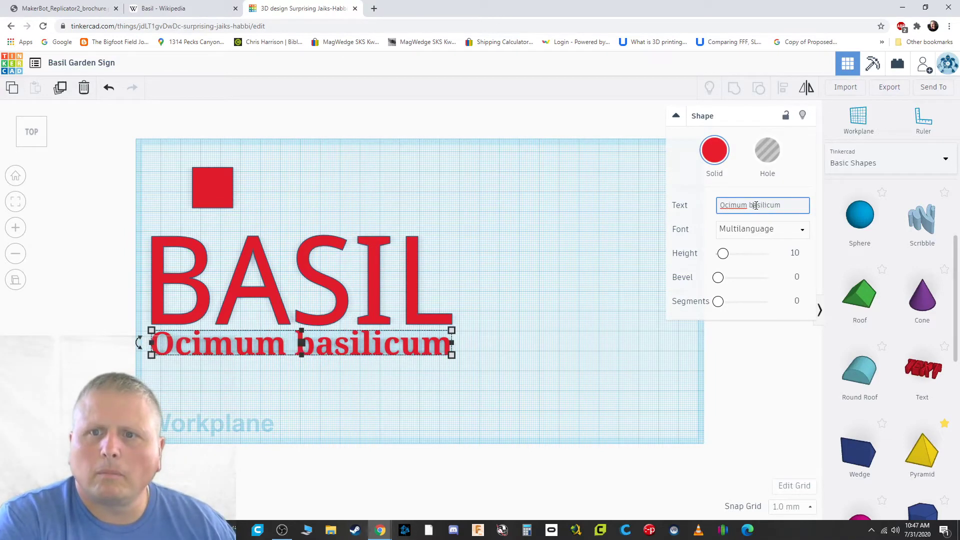
key(BackSpace)
text(B)
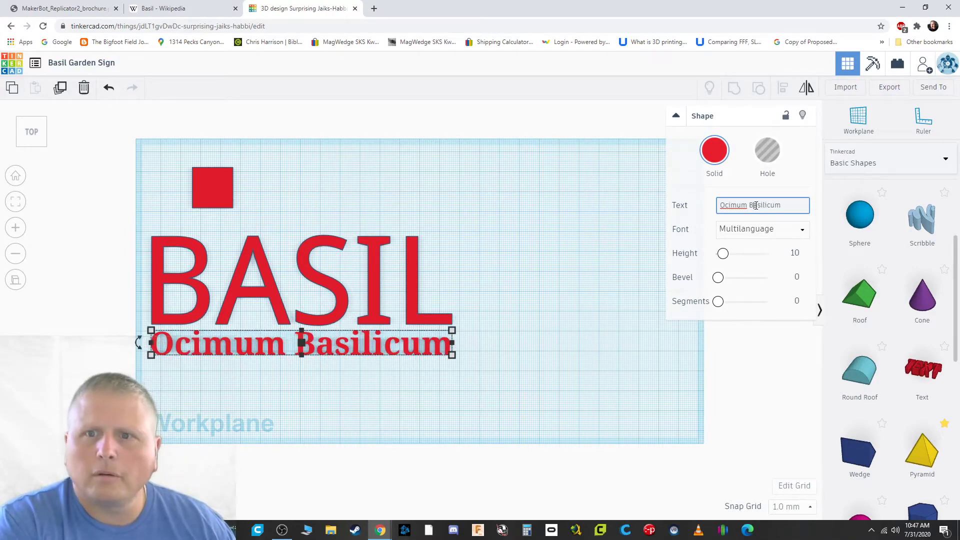
key(Return)
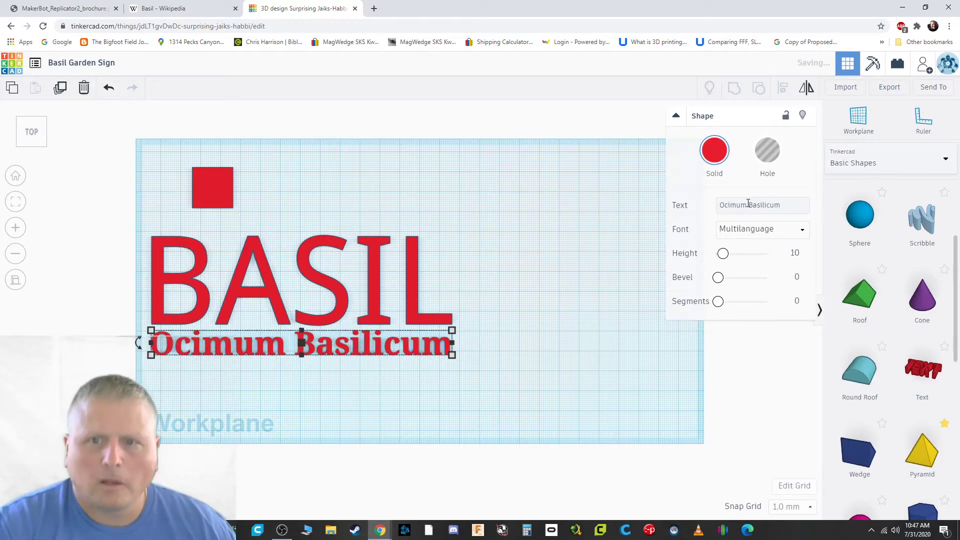
- Nudge the Ocimum Basilicum line up closer beneath BASIL
click(550, 310)
click(447, 343)
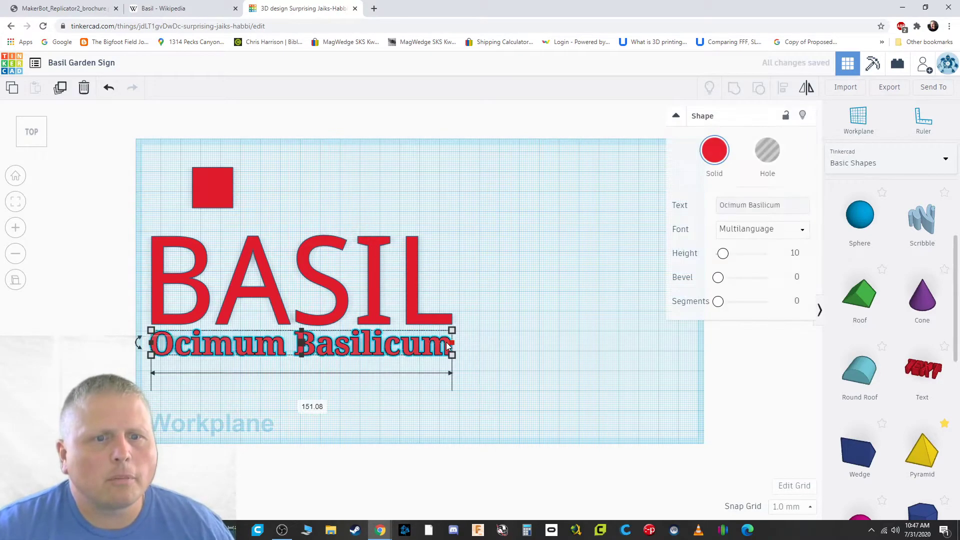
click(506, 345)
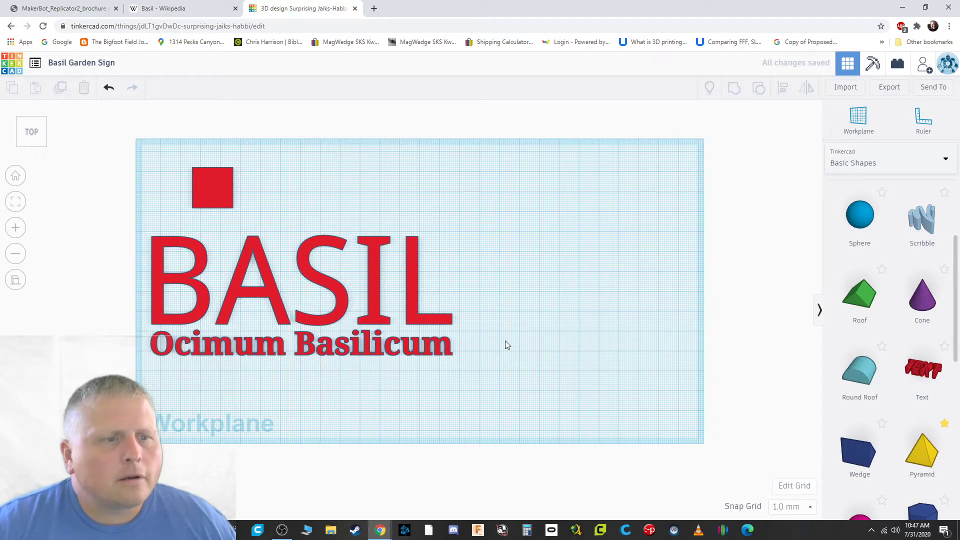
click(379, 347)
click(473, 302)
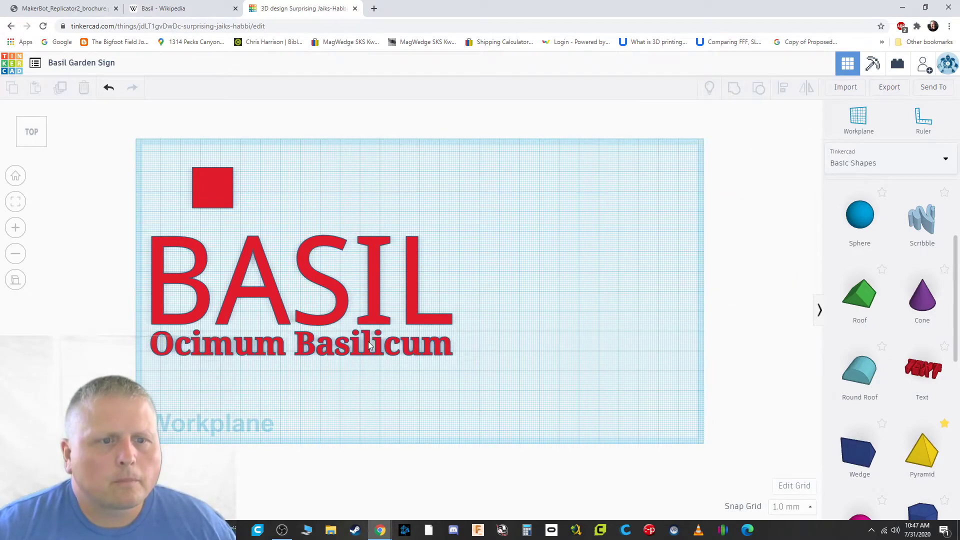
drag(370, 346, 368, 341)
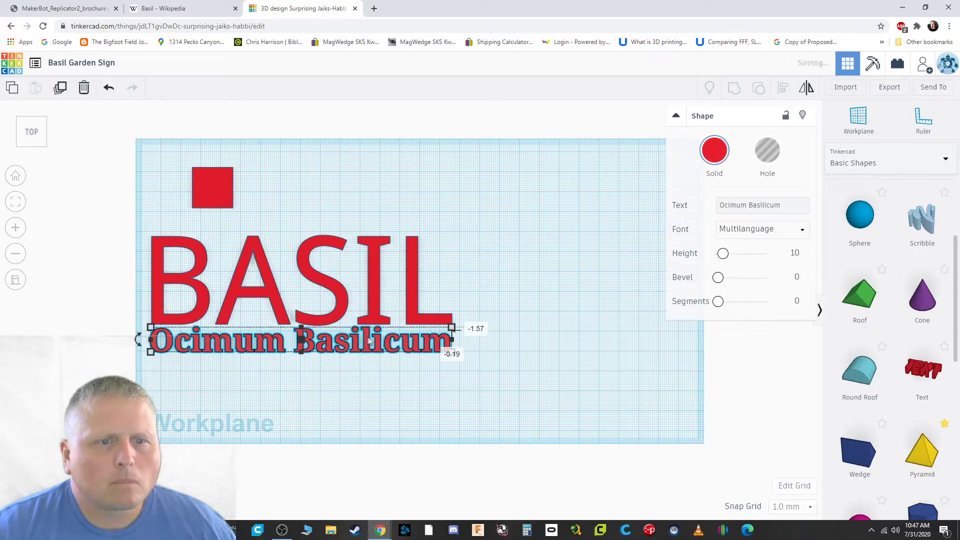
click(363, 332)
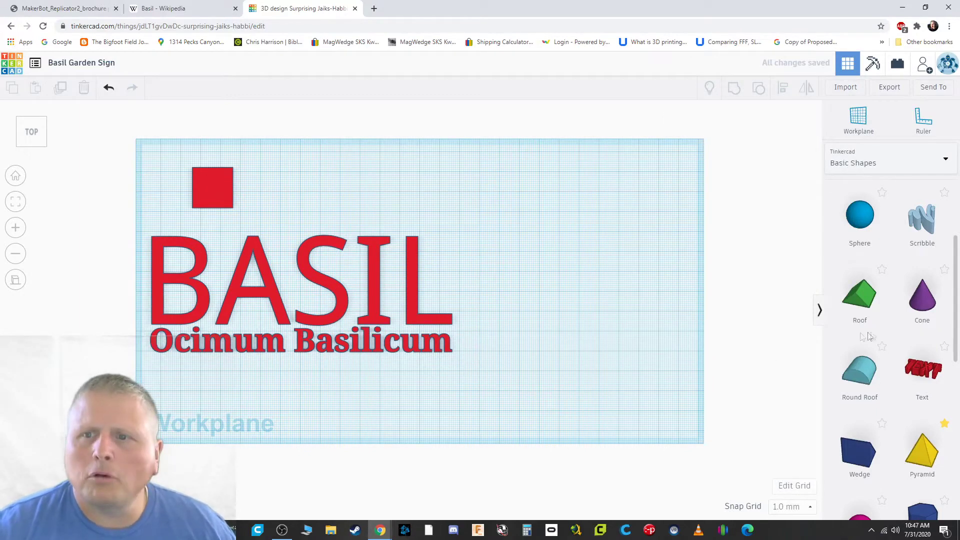
scroll(868, 337, up, 3)
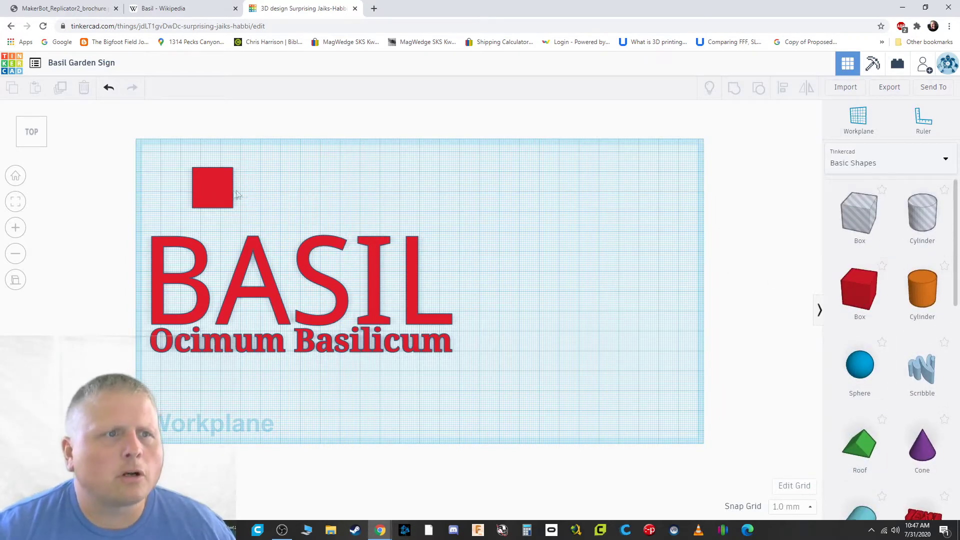
drag(859, 290, 456, 400)
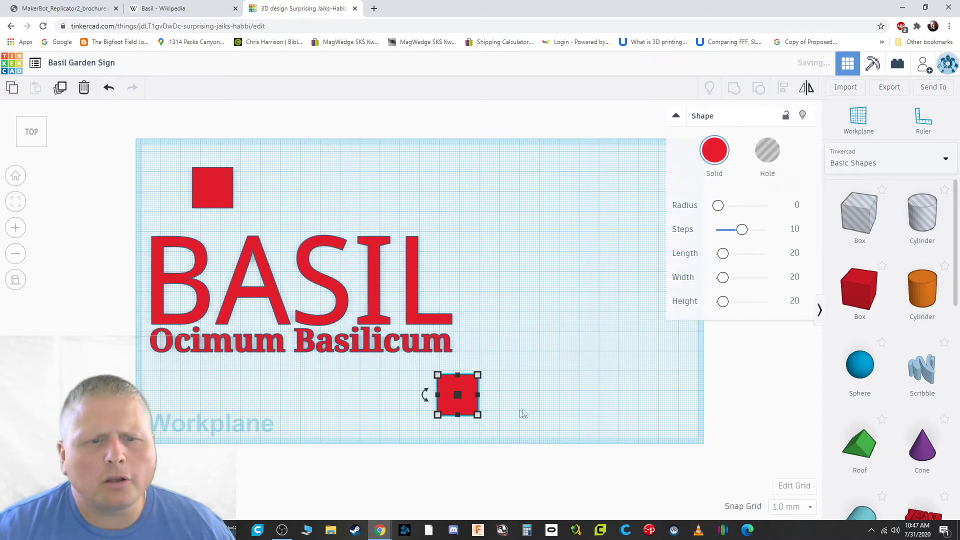
right_drag(521, 411, 489, 393)
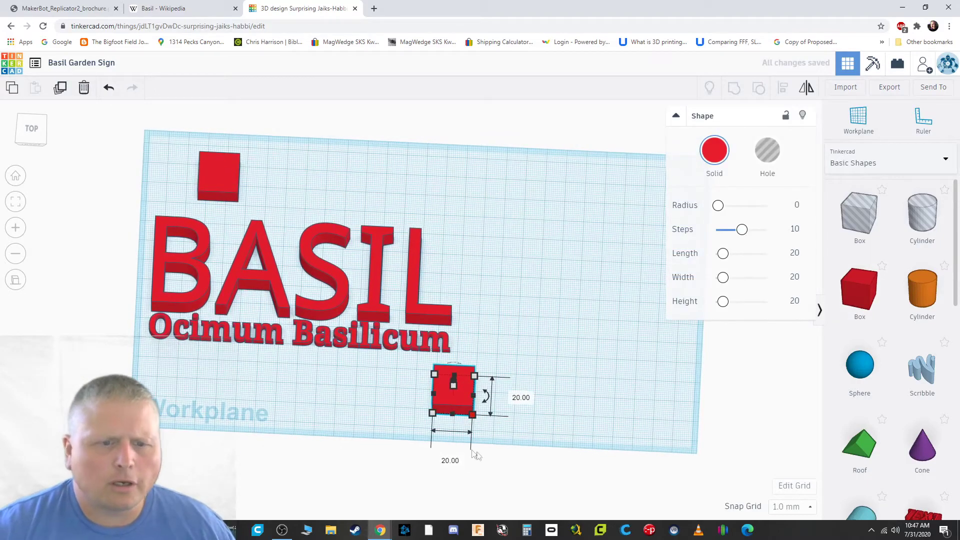
click(458, 461)
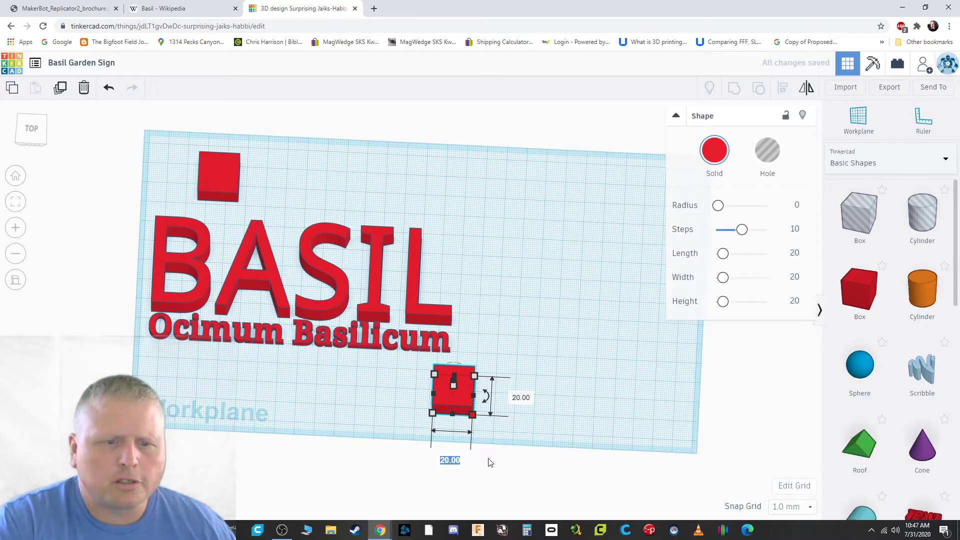
text(1)
key(Tab)
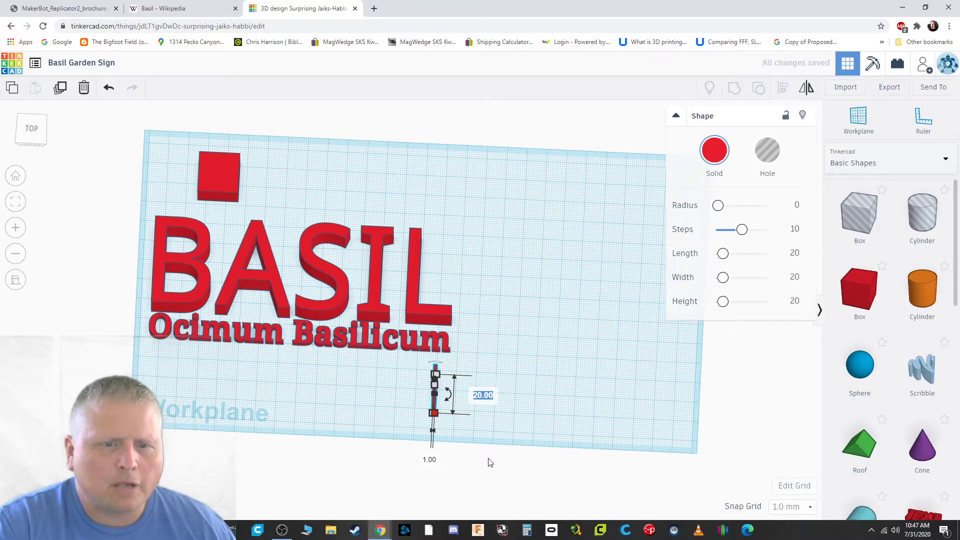
text(1)
key(Return)
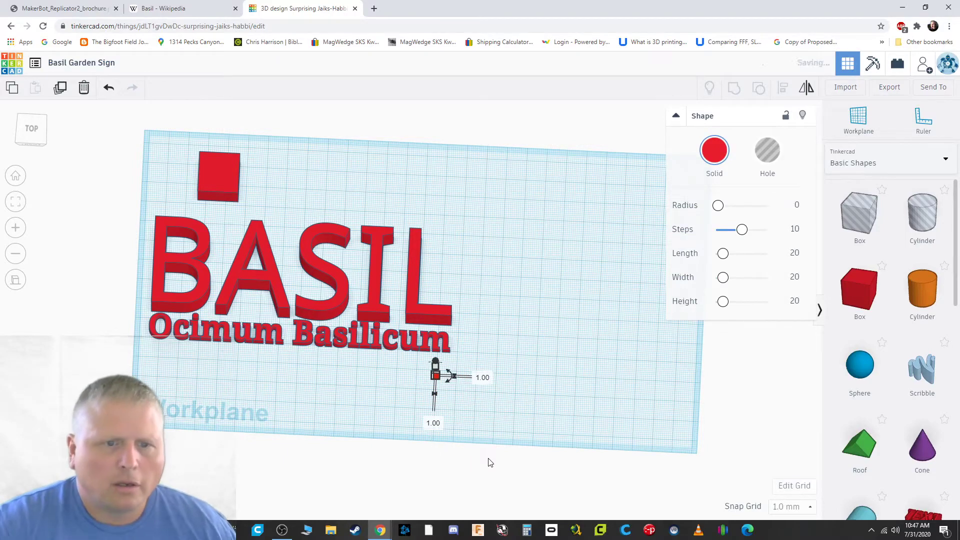
right_drag(536, 392, 446, 325)
scroll(496, 329, up, 5)
click(470, 356)
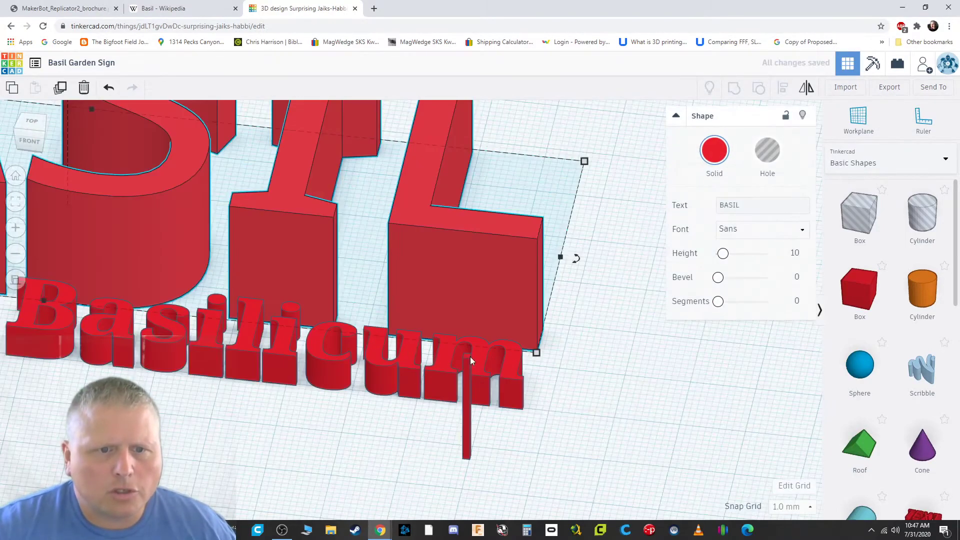
click(466, 354)
drag(468, 357, 162, 386)
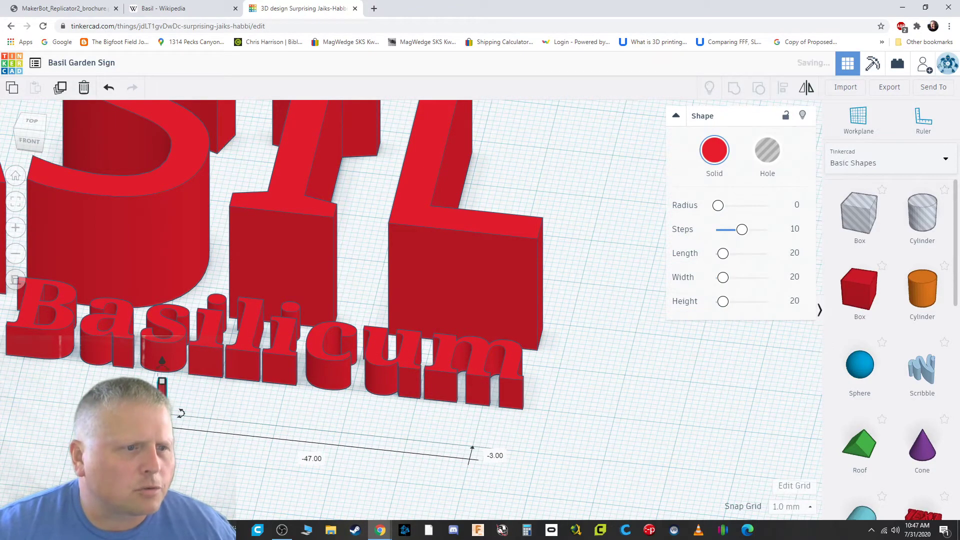
middle_drag(162, 386, 349, 397)
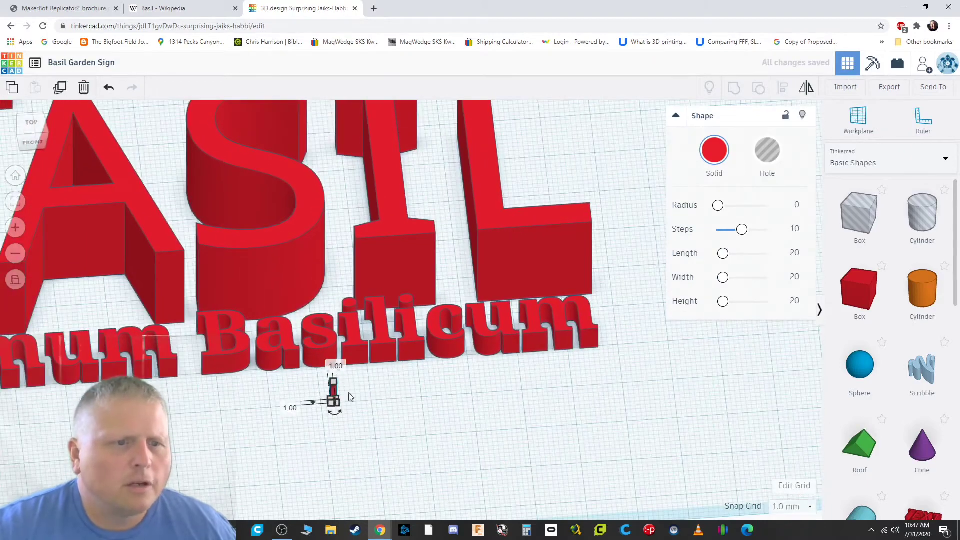
scroll(350, 393, up, 5)
drag(321, 436, 333, 428)
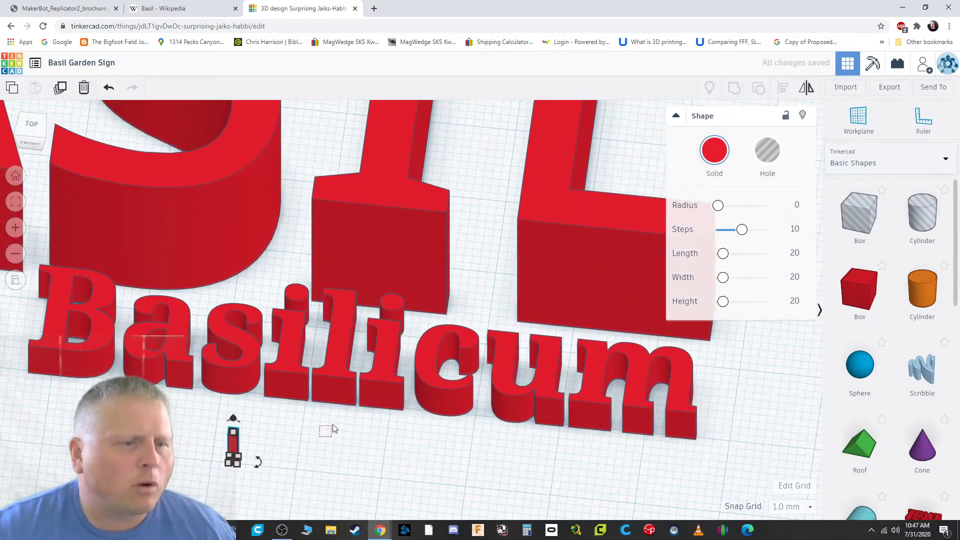
middle_drag(334, 429, 373, 368)
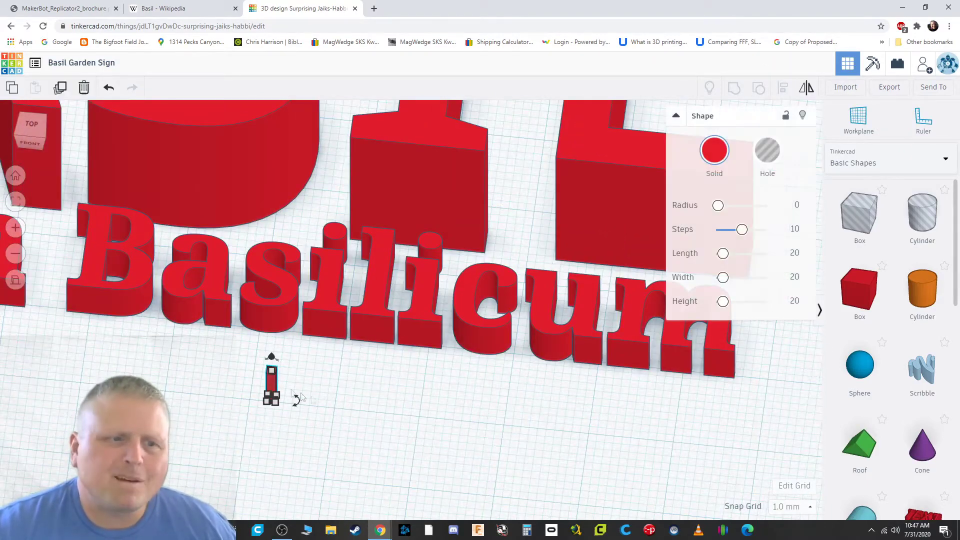
right_drag(298, 397, 336, 399)
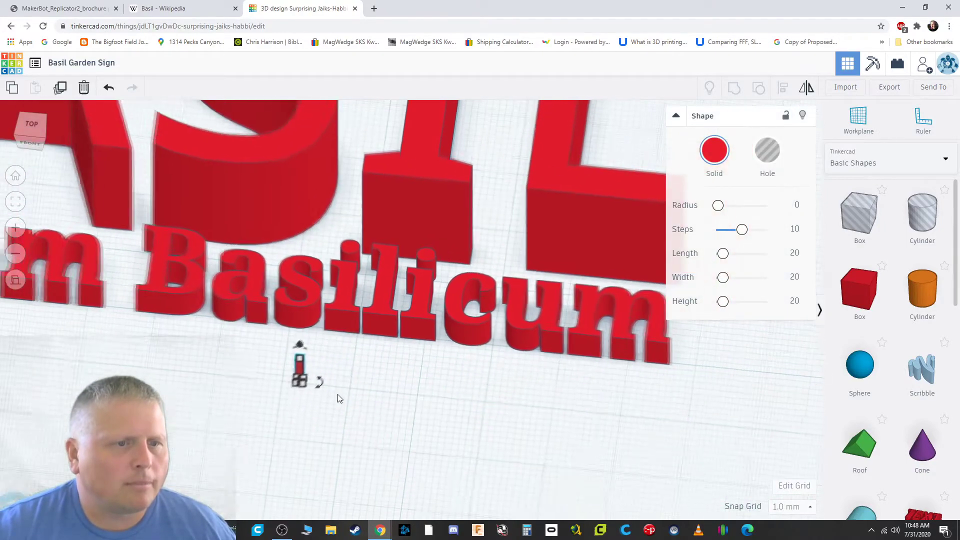
scroll(336, 398, down, 4)
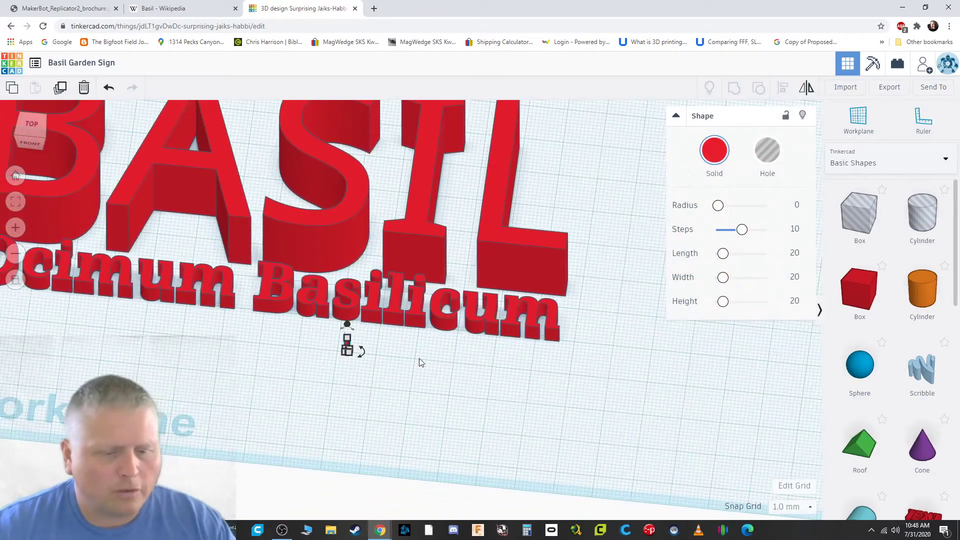
scroll(420, 362, down, 3)
click(415, 349)
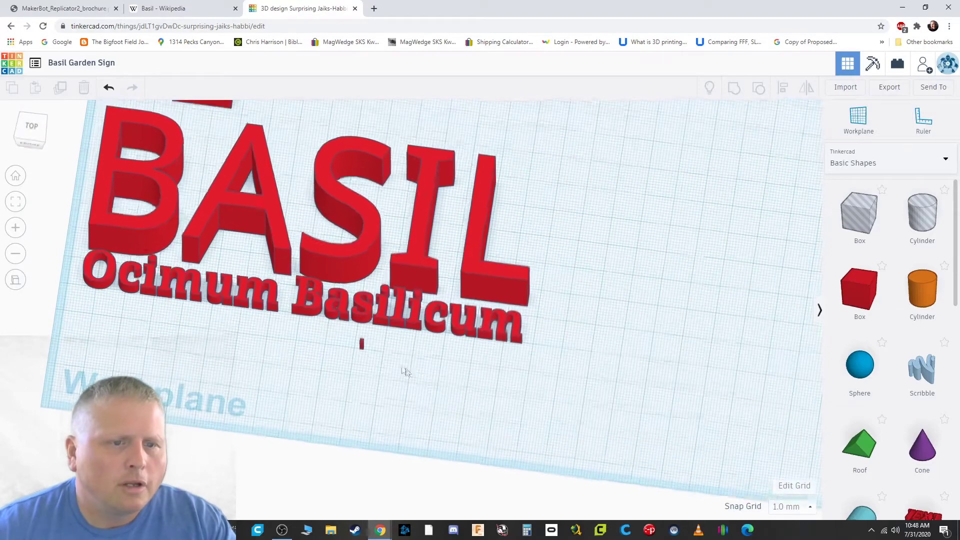
drag(360, 345, 389, 400)
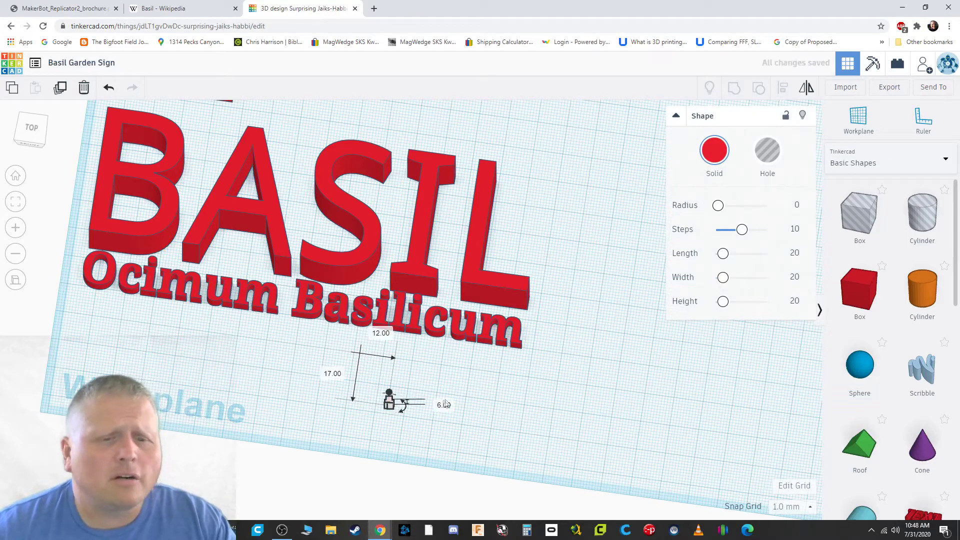
key(Delete)
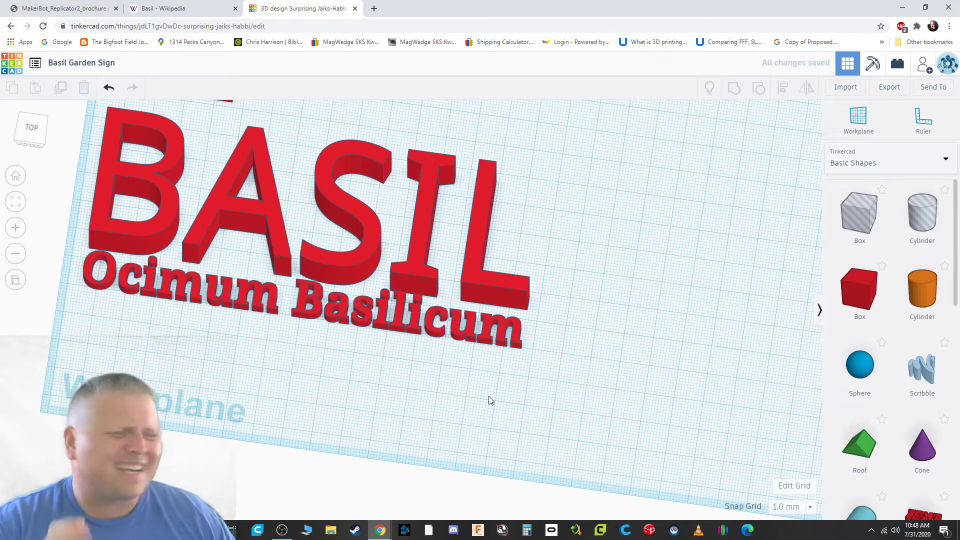
right_drag(489, 399, 400, 300)
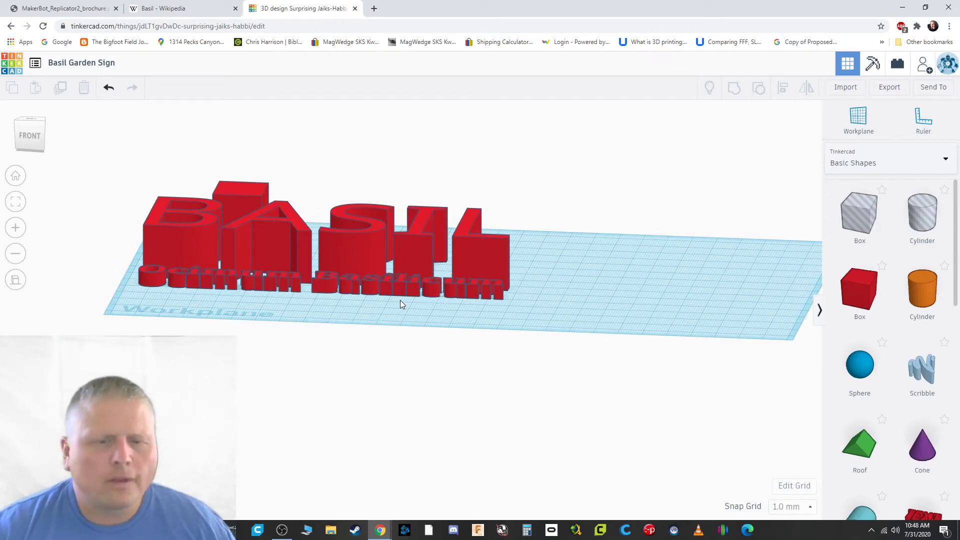
- From a front view, set both BASIL and Ocimum Basilicum to 10 mm height
right_drag(505, 306, 509, 349)
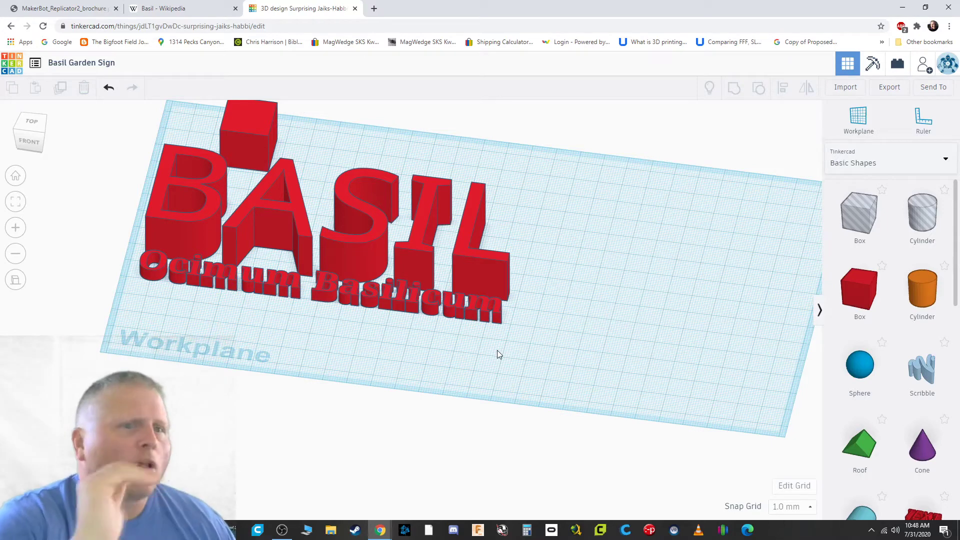
click(460, 307)
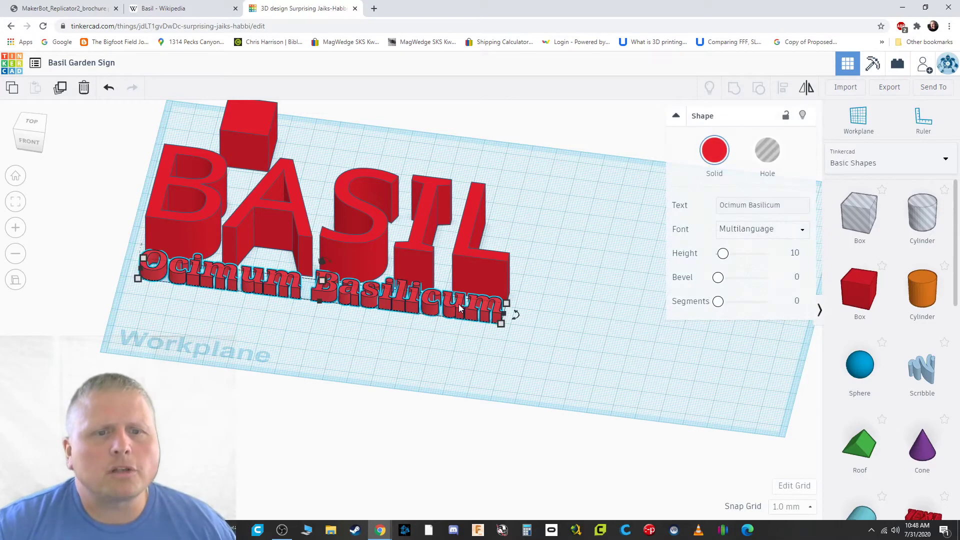
right_drag(324, 284, 337, 232)
click(334, 215)
drag(333, 211, 335, 238)
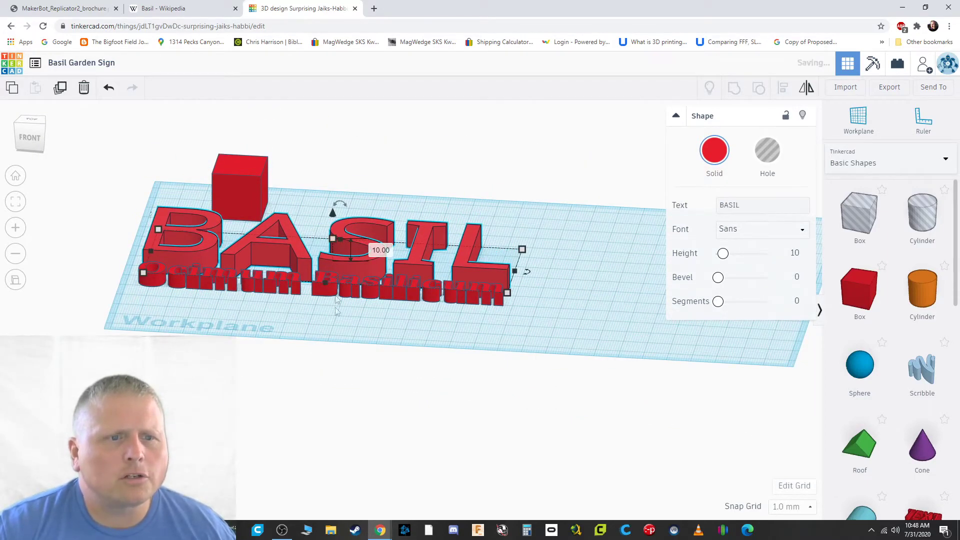
click(346, 286)
drag(323, 278, 325, 270)
click(328, 317)
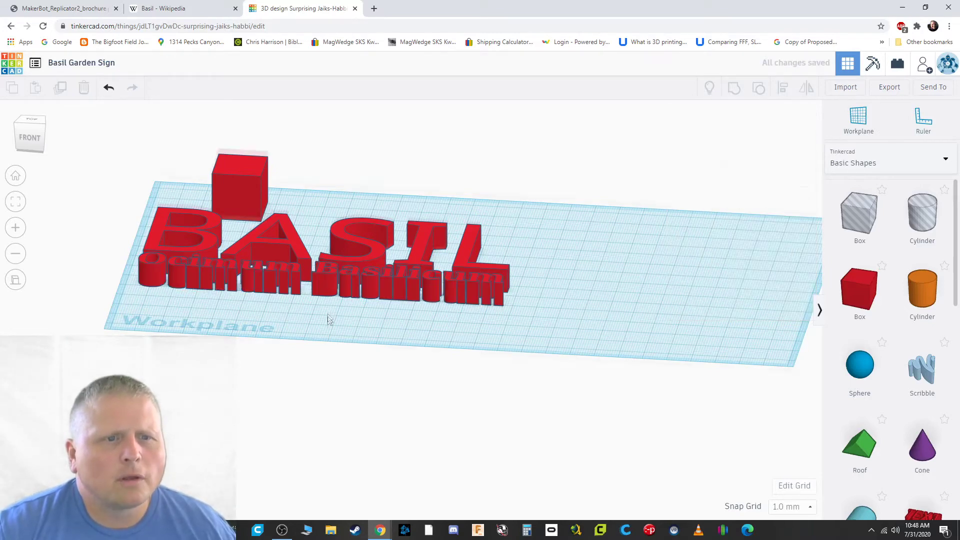
- Orbit back toward a top-down view and select the small red box
right_drag(328, 317, 331, 398)
scroll(356, 394, up, 3)
scroll(355, 395, down, 4)
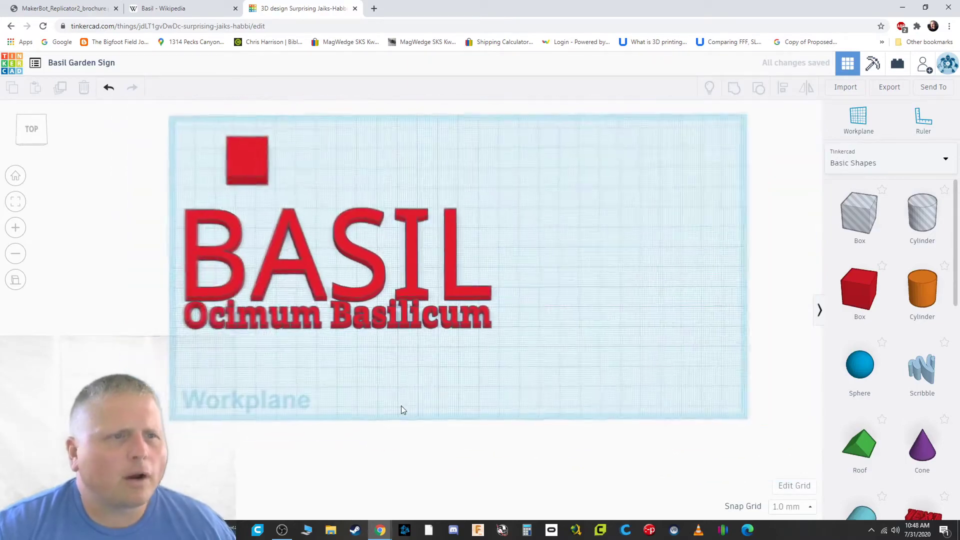
right_drag(401, 407, 368, 328)
click(284, 169)
right_drag(373, 188, 502, 226)
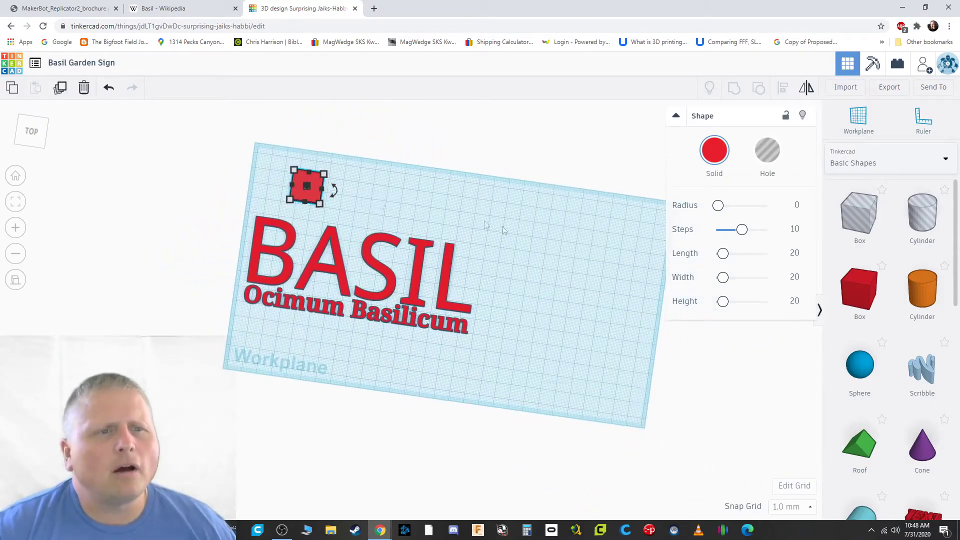
- Lower the small red box's height to 3.00 mm, making it a flat tile
right_drag(391, 202, 329, 188)
right_drag(390, 211, 295, 189)
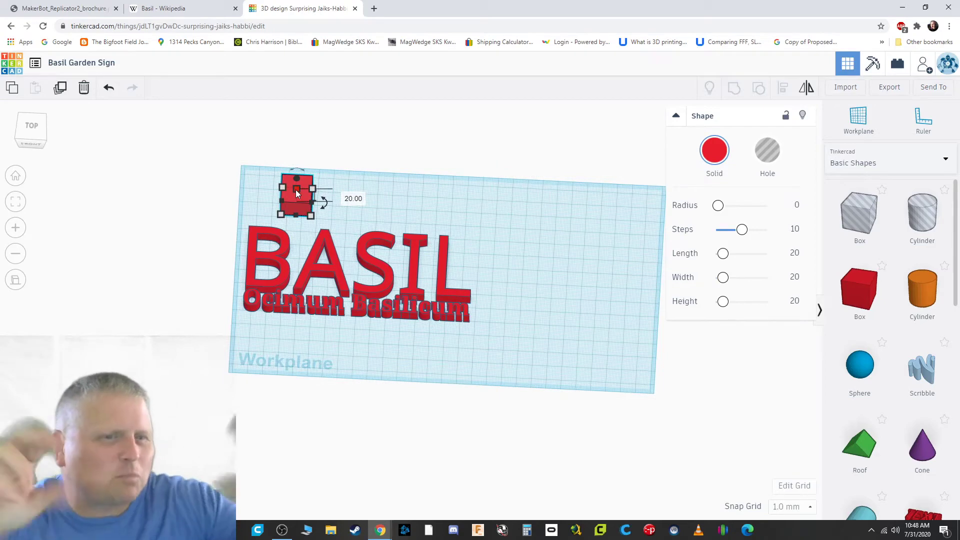
click(32, 128)
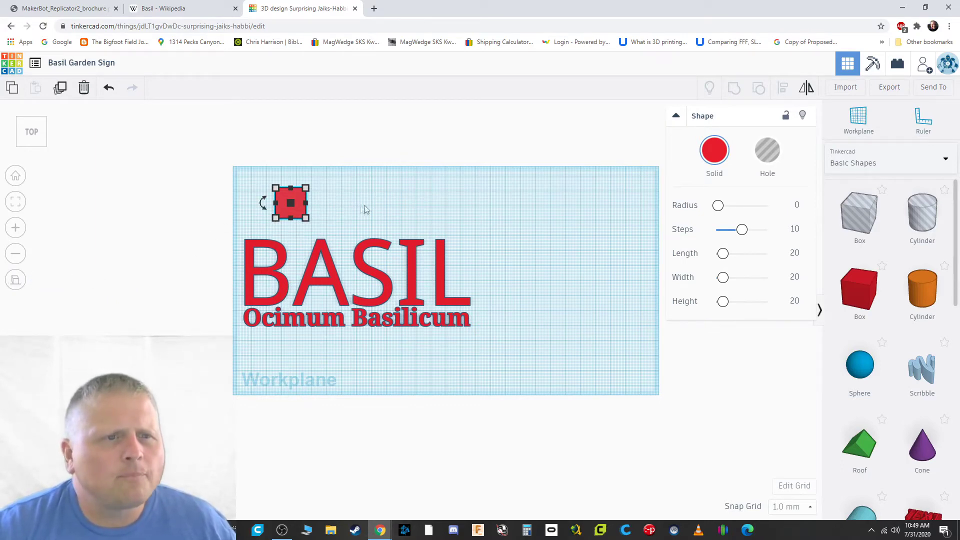
right_drag(296, 194, 301, 190)
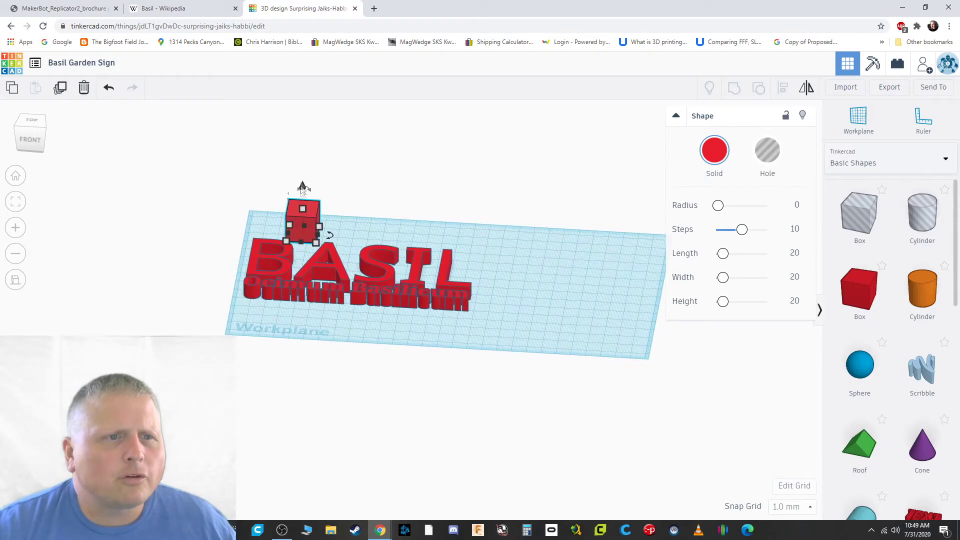
drag(302, 188, 303, 231)
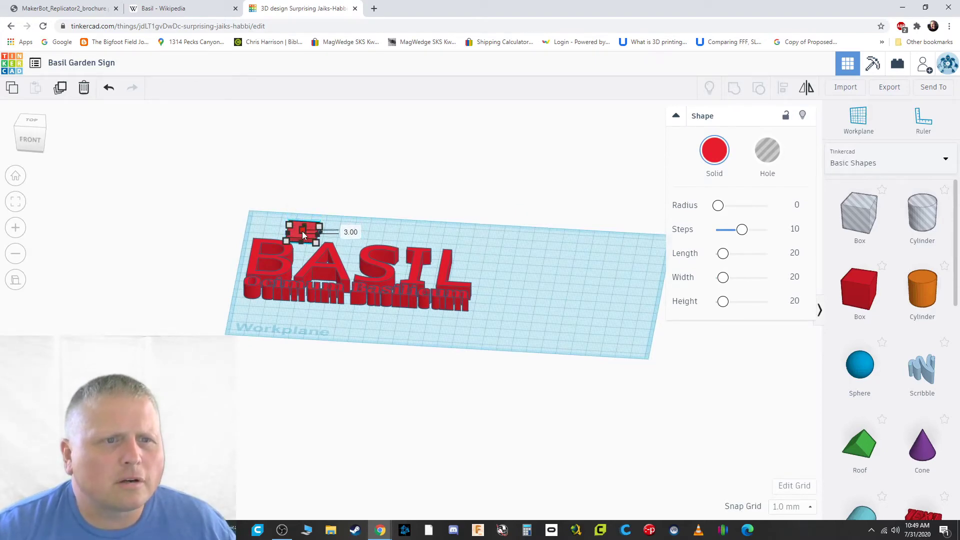
click(392, 230)
right_drag(392, 230, 412, 205)
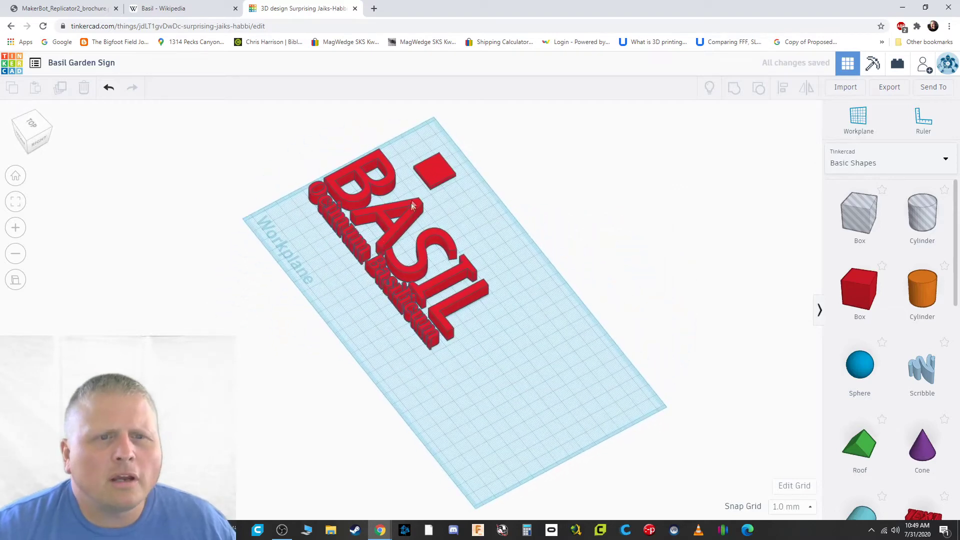
- Move the thin red box in top view onto the lower corner of the B
click(434, 170)
right_drag(434, 170, 334, 175)
drag(335, 172, 298, 233)
right_drag(298, 232, 287, 250)
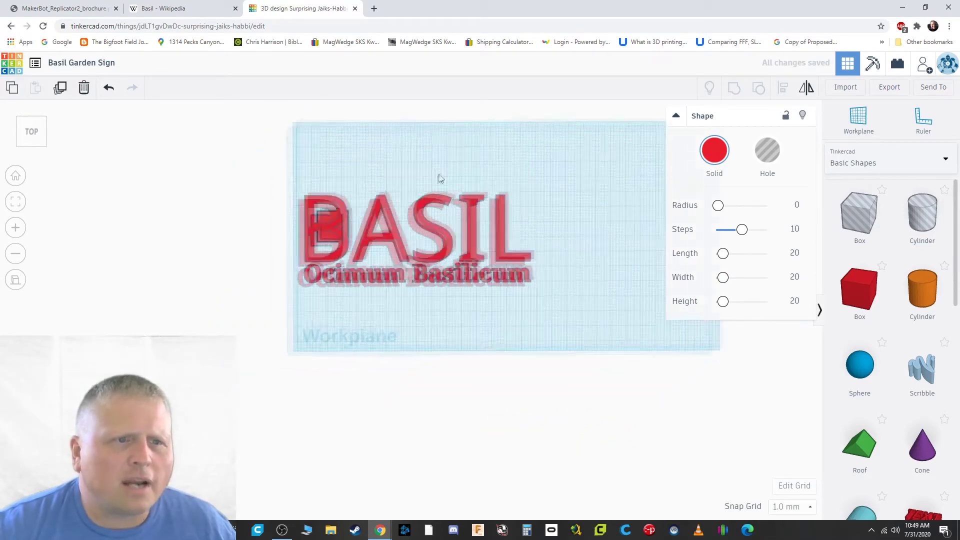
click(388, 175)
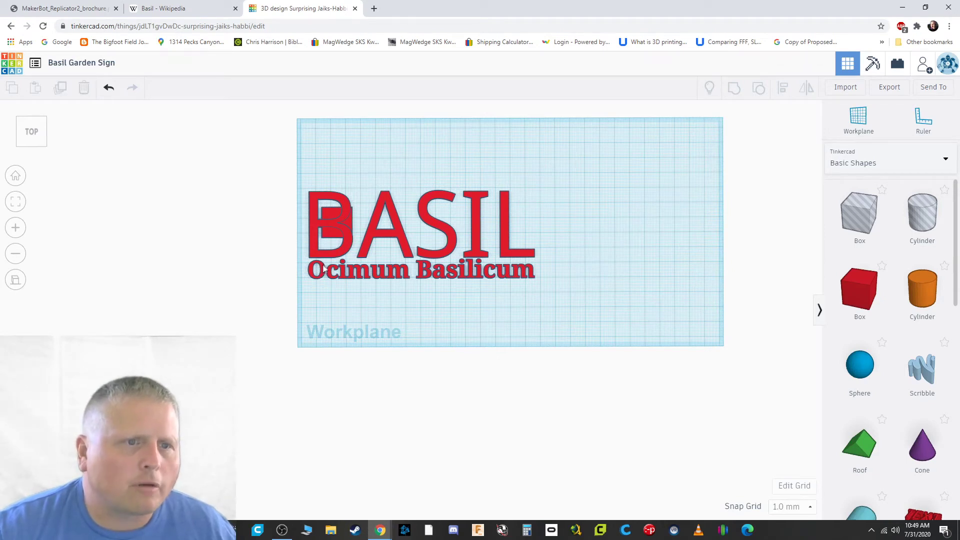
drag(330, 234, 327, 263)
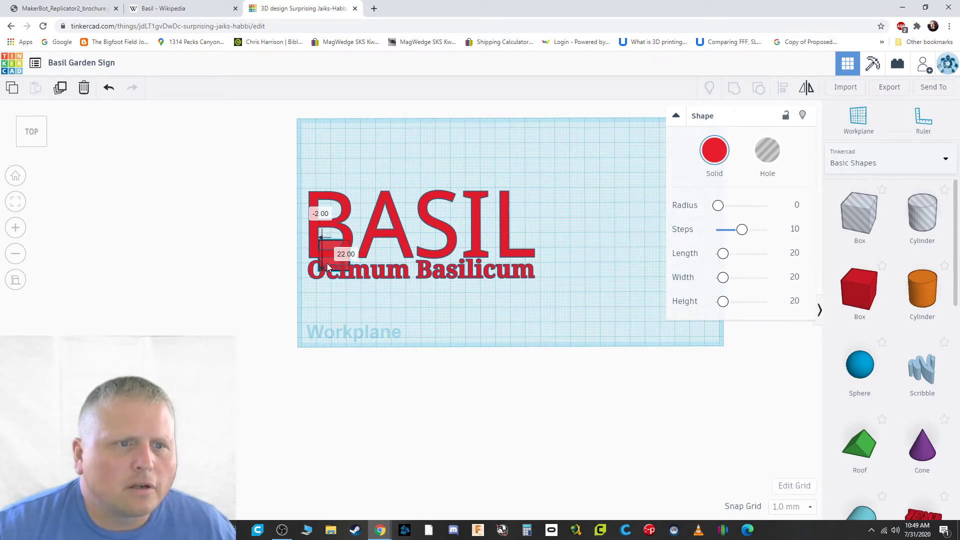
drag(327, 263, 328, 263)
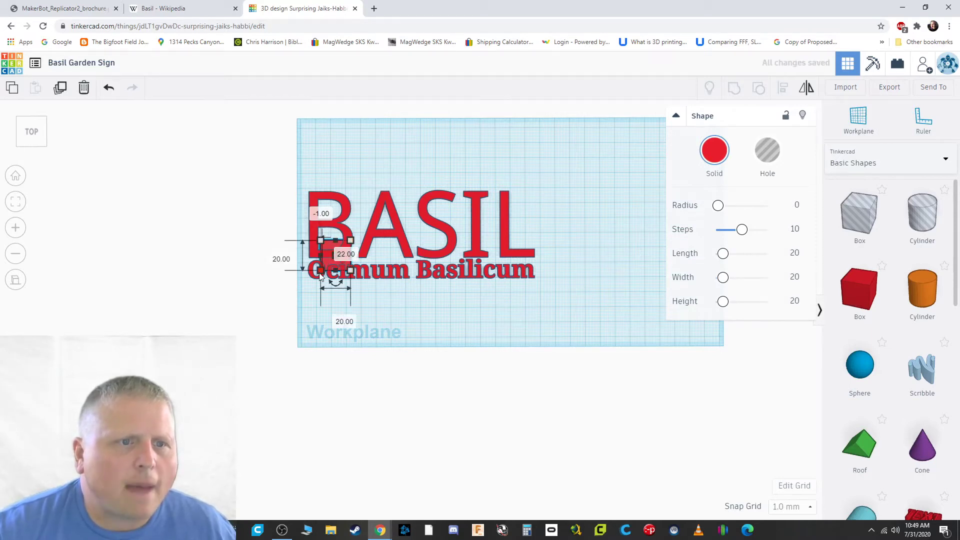
click(379, 169)
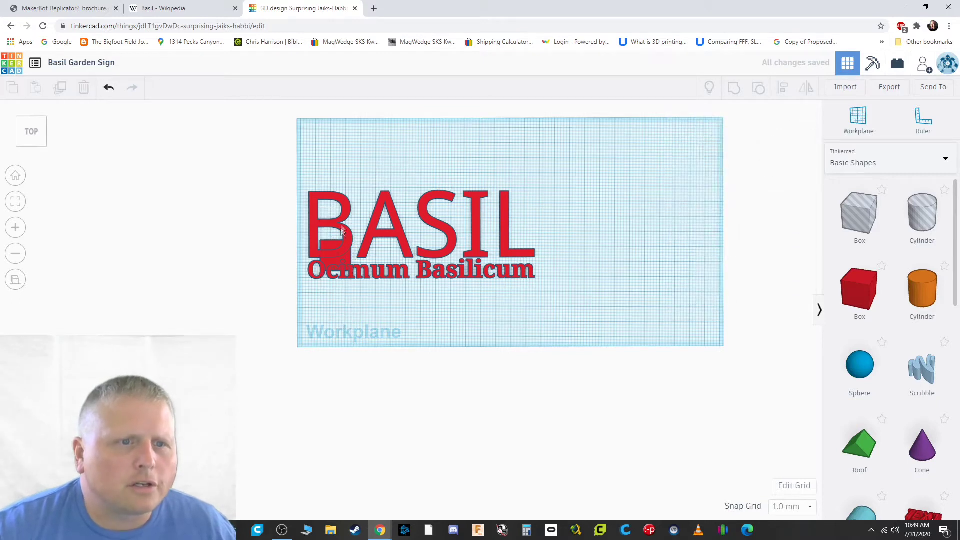
drag(332, 241, 337, 217)
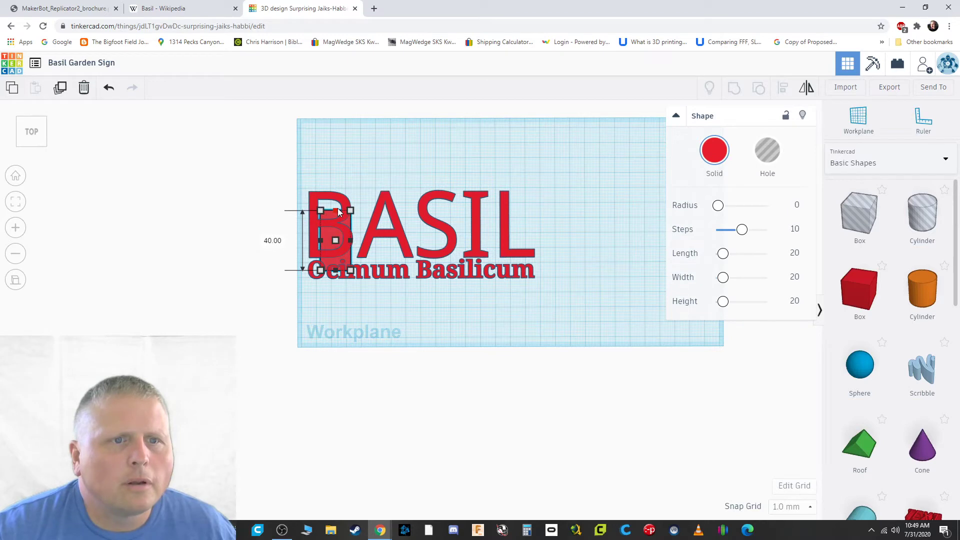
- Stretch the box to 143 mm wide and 44 mm deep behind the lettering
drag(338, 209, 339, 202)
drag(351, 237, 536, 243)
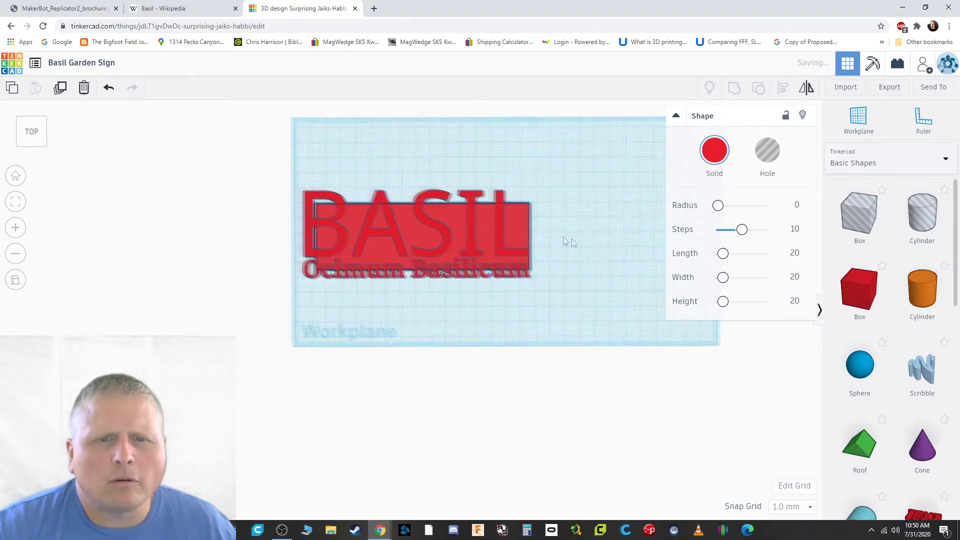
click(610, 271)
middle_drag(590, 246, 489, 240)
- Widen the red backing plate in stages until it reads 187 mm, past BASIL's end
click(435, 235)
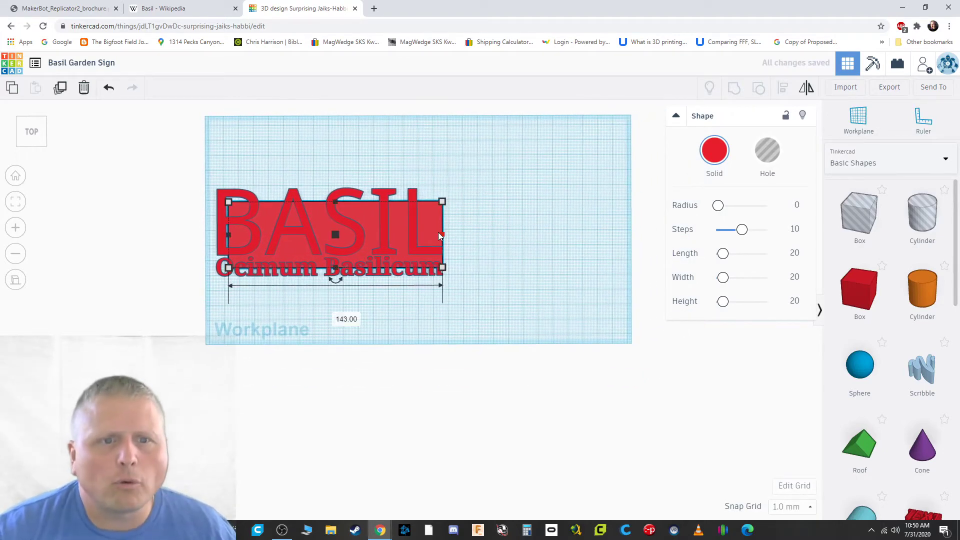
drag(442, 234, 478, 235)
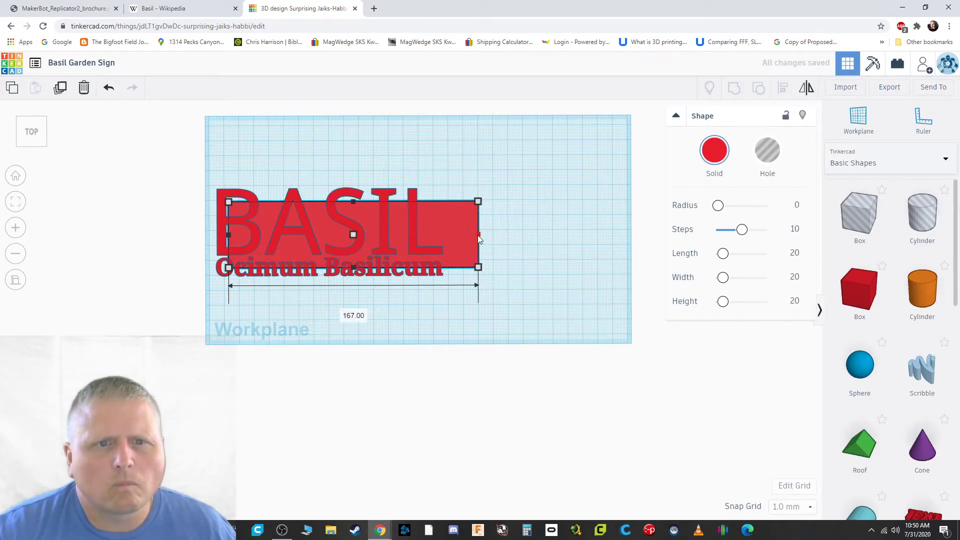
click(508, 238)
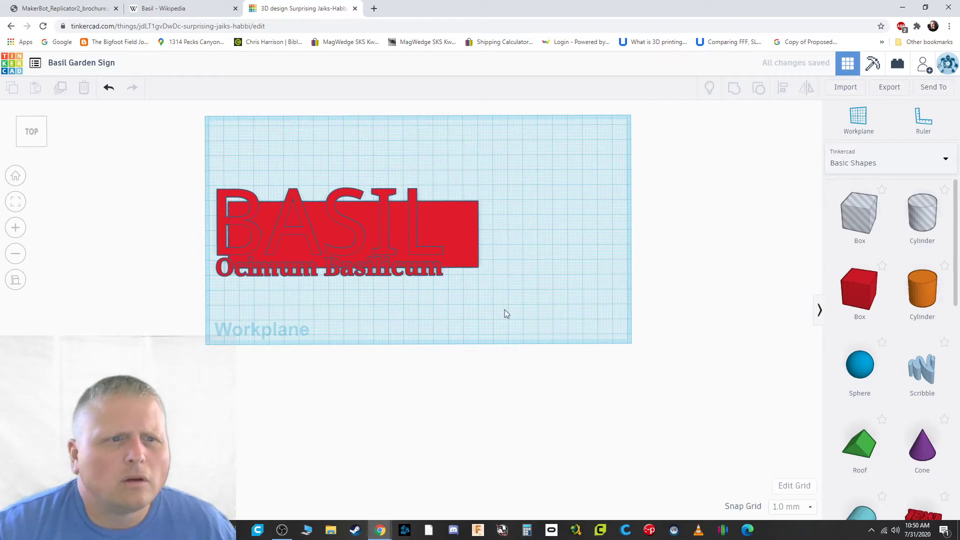
click(479, 240)
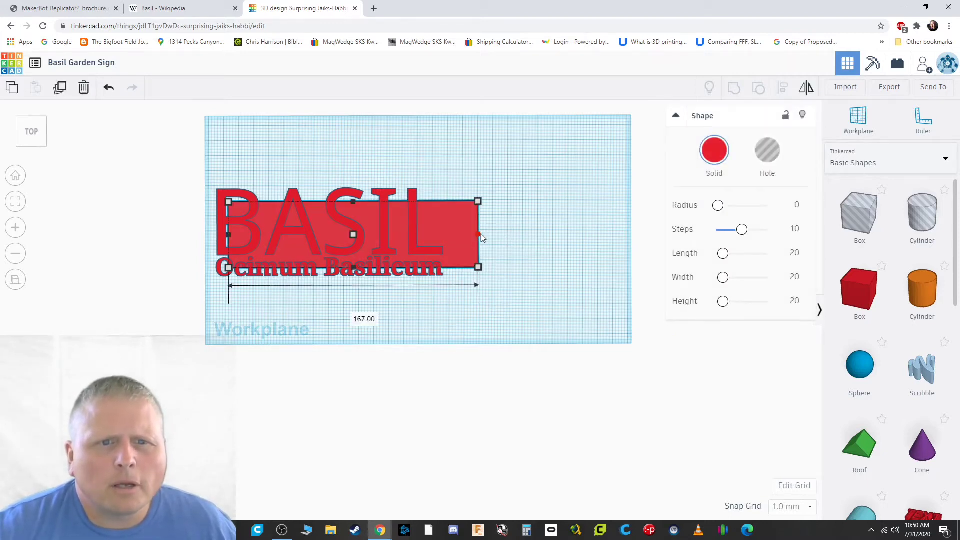
drag(479, 235, 493, 234)
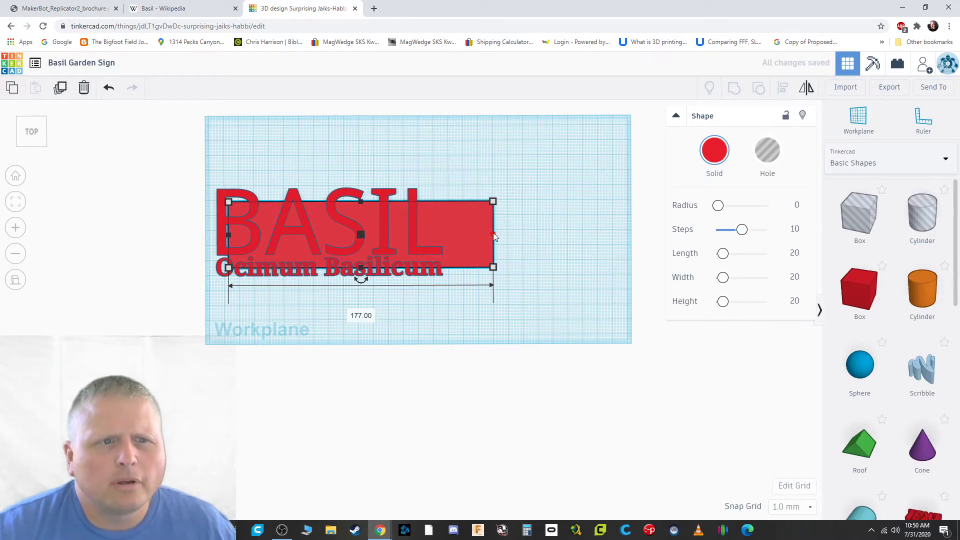
click(537, 276)
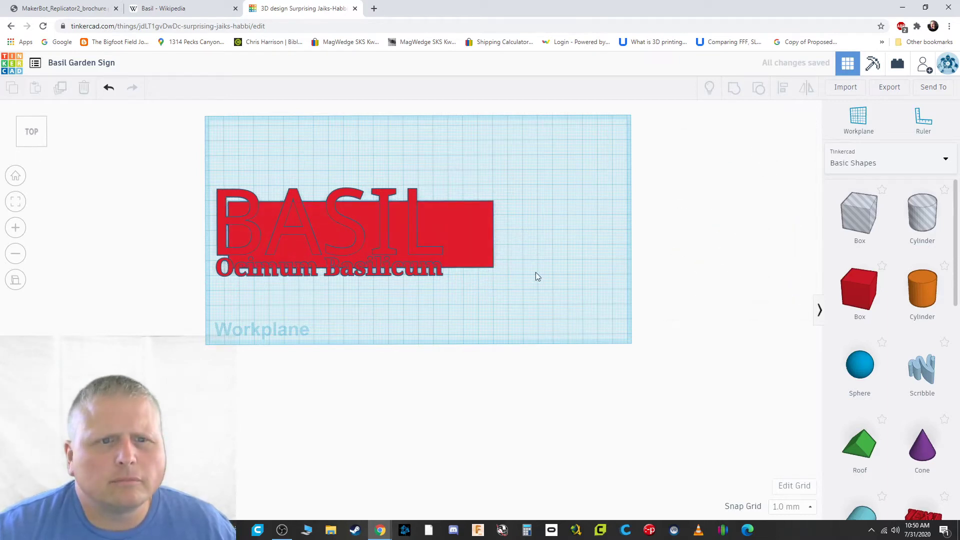
click(491, 235)
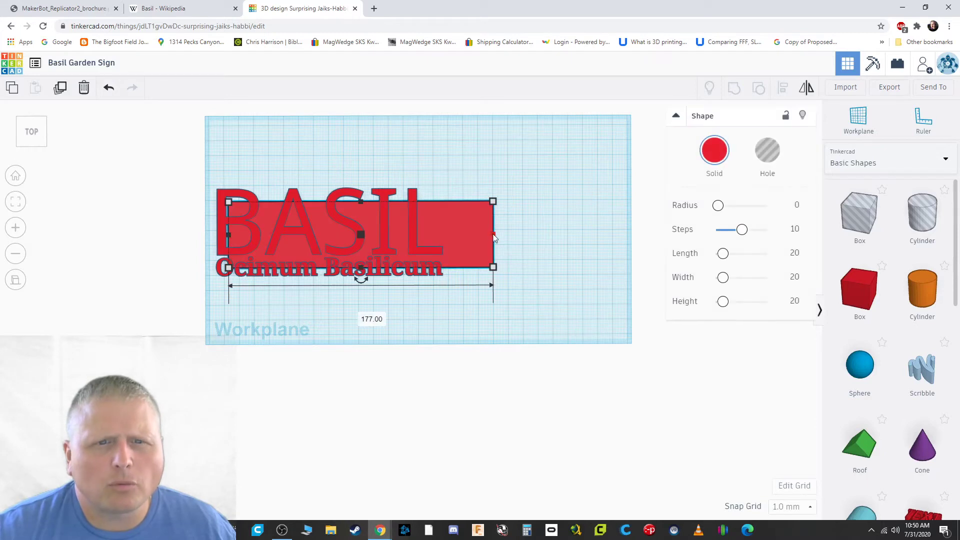
drag(499, 236, 509, 233)
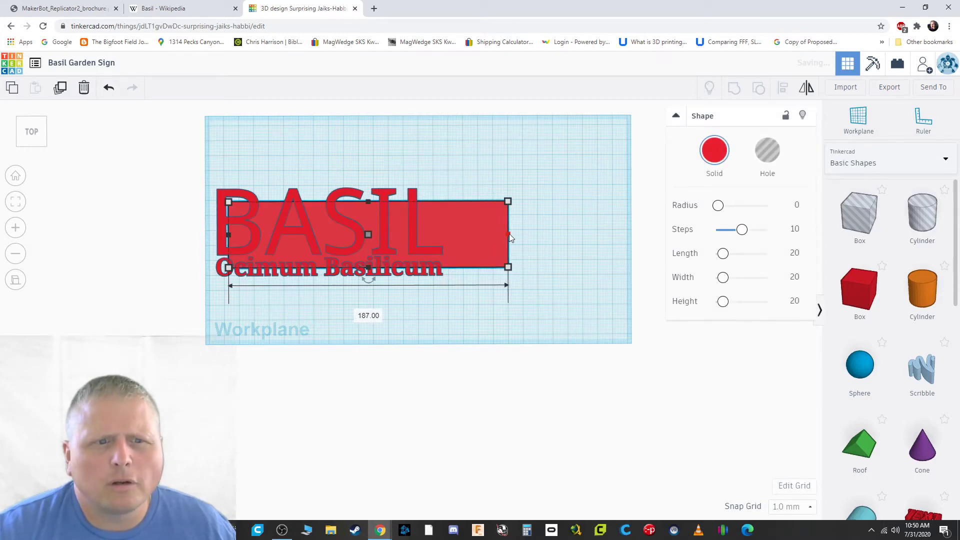
click(569, 254)
- Place a green Roof shape about 20 mm across at the plate's right end, turned -90°
scroll(894, 353, down, 5)
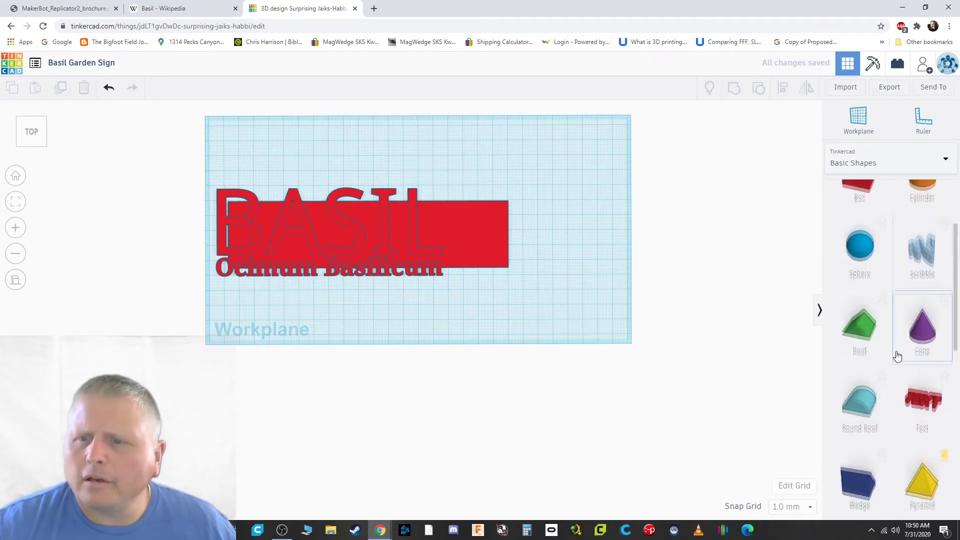
scroll(895, 356, down, 5)
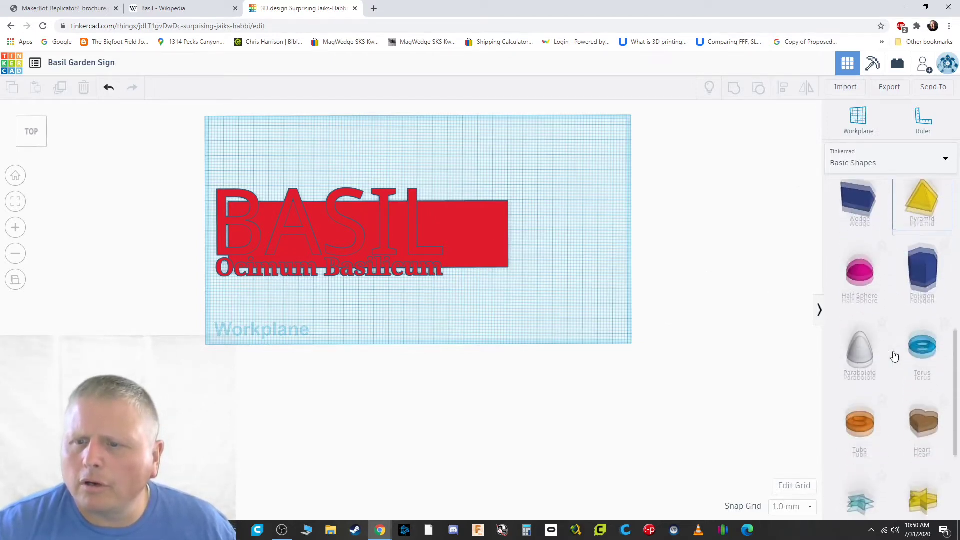
scroll(894, 354, up, 3)
scroll(896, 362, down, 1)
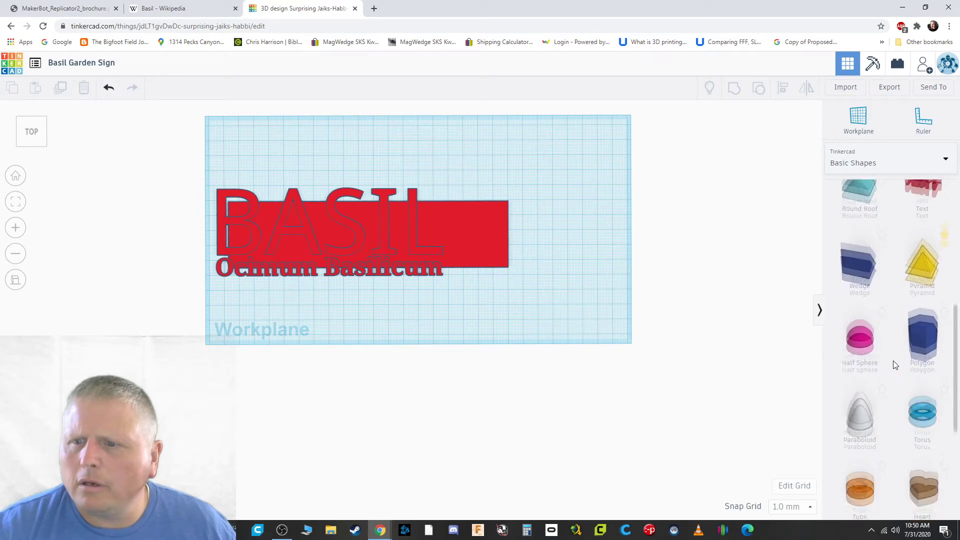
scroll(895, 365, down, 3)
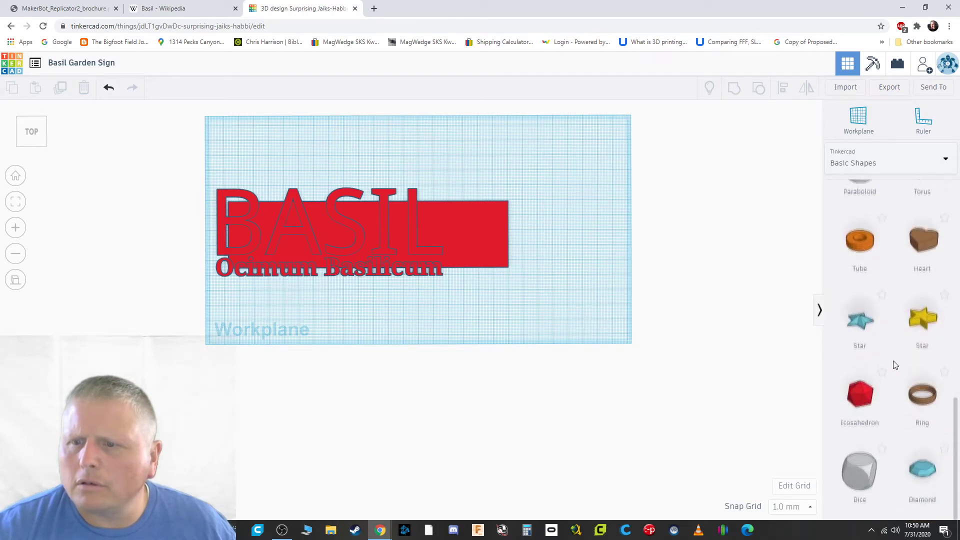
scroll(895, 365, up, 1)
scroll(895, 365, up, 5)
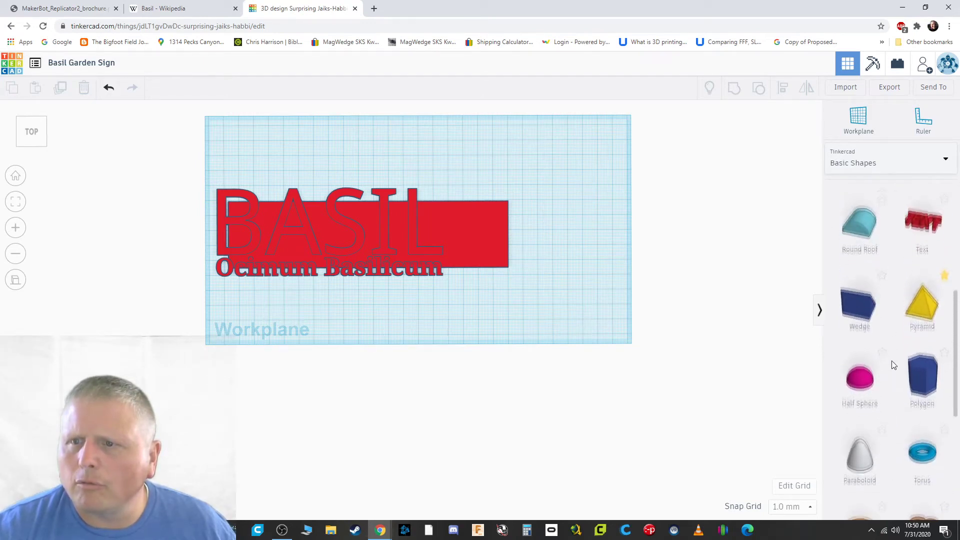
scroll(894, 364, up, 2)
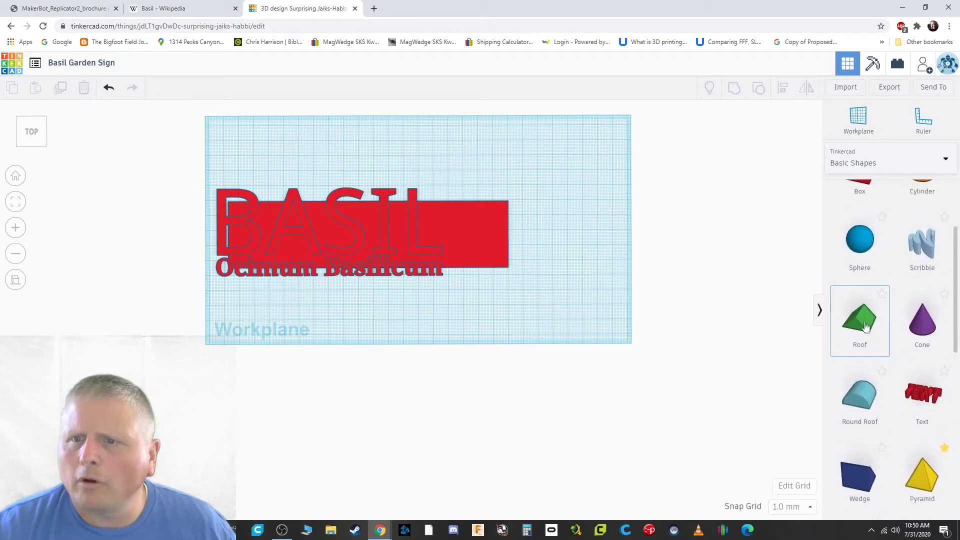
drag(860, 320, 535, 248)
right_drag(602, 300, 550, 300)
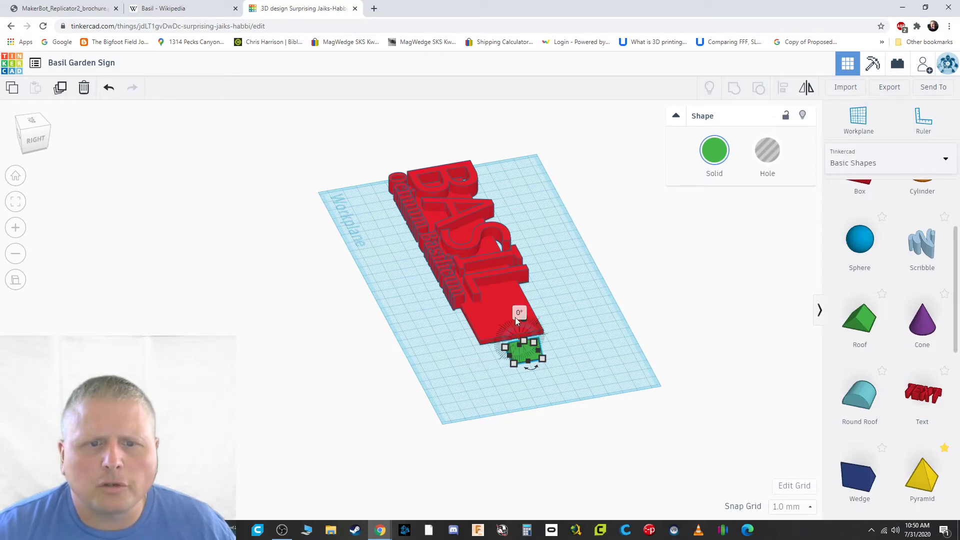
drag(517, 320, 534, 338)
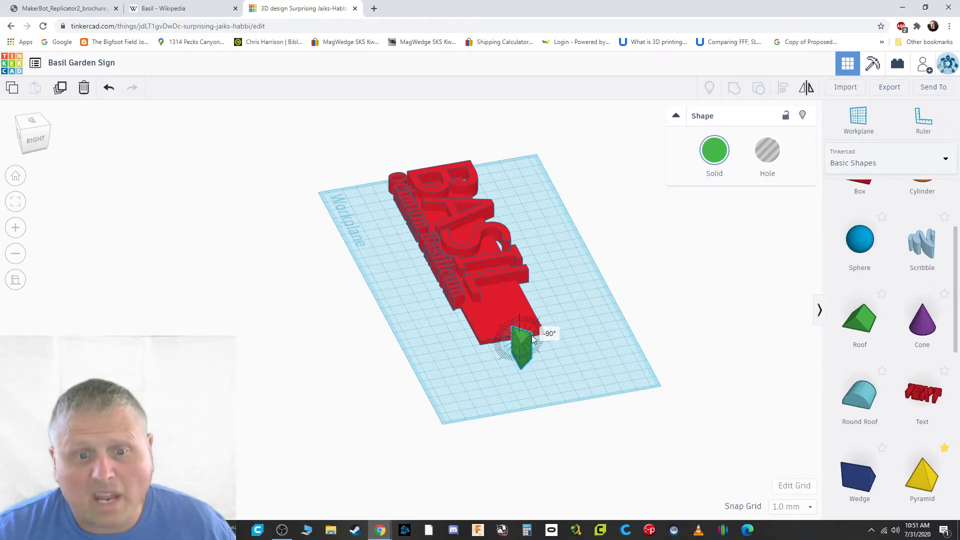
- Turn the green roof to line up with the red plate and check the plate's size
right_drag(607, 349, 585, 308)
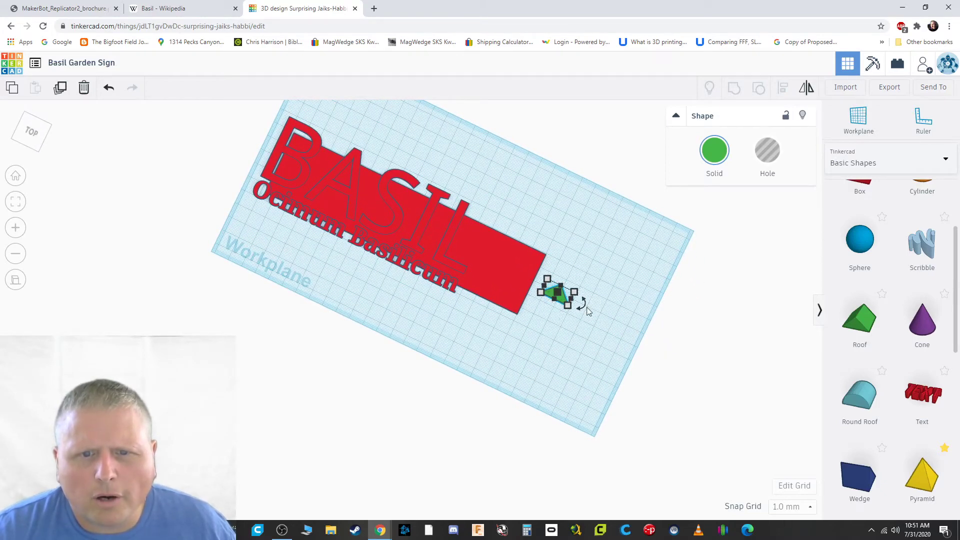
scroll(589, 311, up, 3)
right_drag(638, 329, 606, 302)
scroll(598, 314, up, 2)
drag(607, 302, 553, 324)
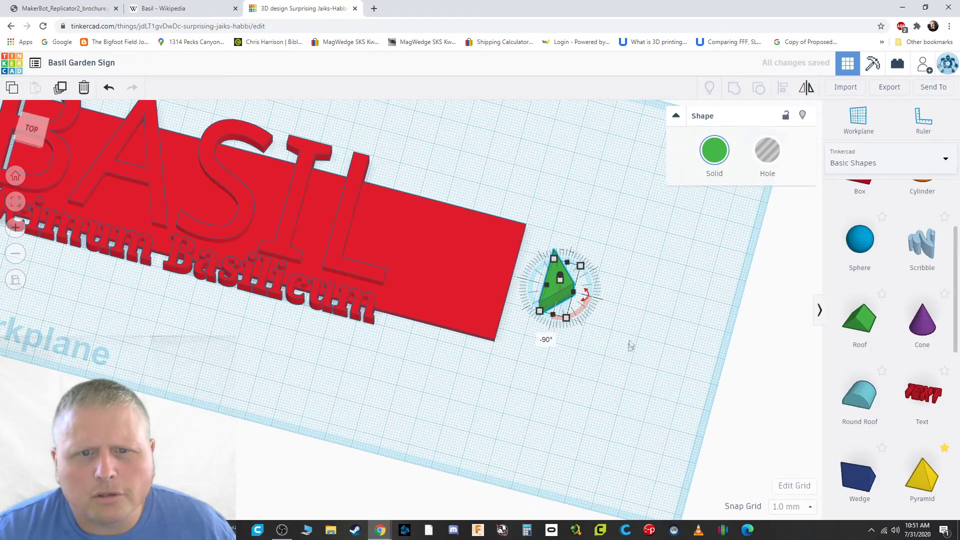
click(622, 377)
right_drag(623, 378, 575, 300)
click(560, 270)
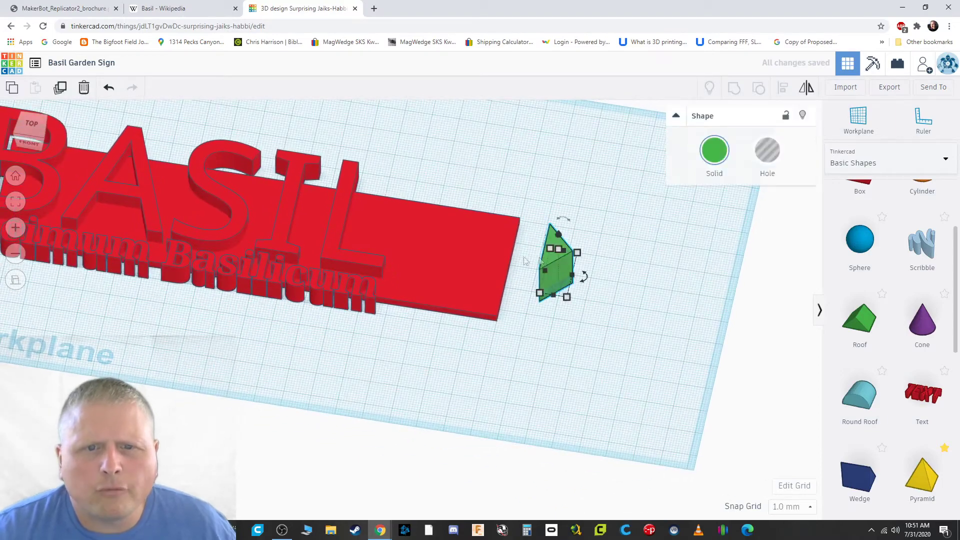
click(479, 264)
mouse_move(497, 321)
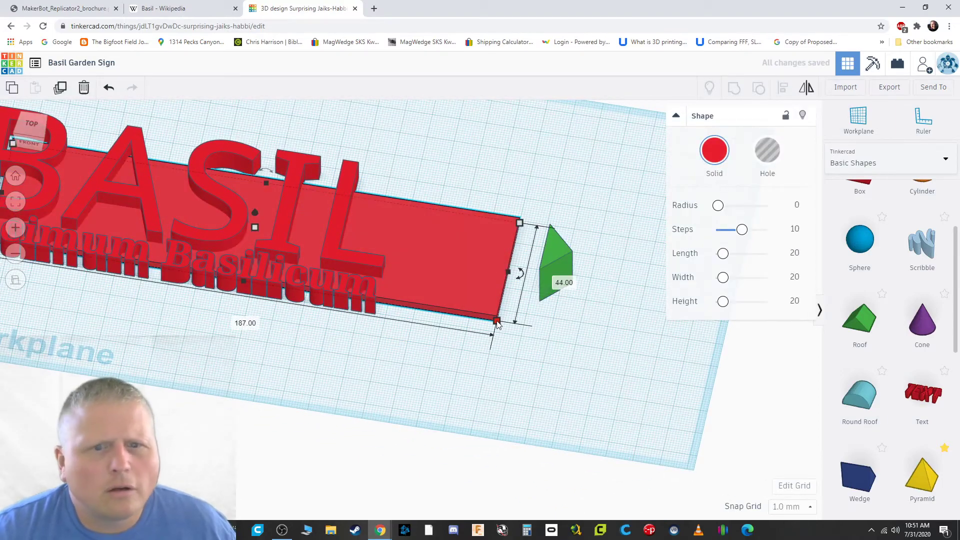
- Flatten the green roof to 5 mm tall and view the design level from the front
click(554, 250)
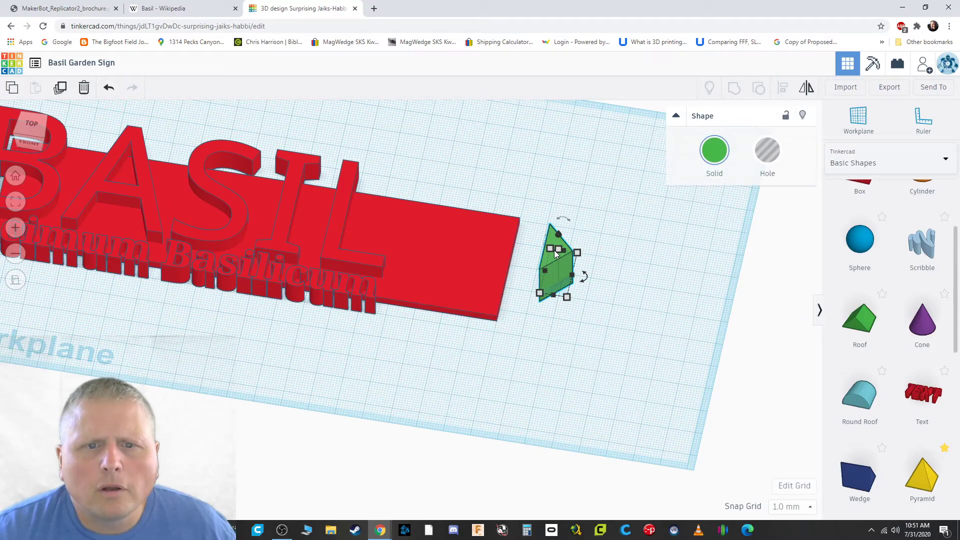
drag(559, 250, 559, 276)
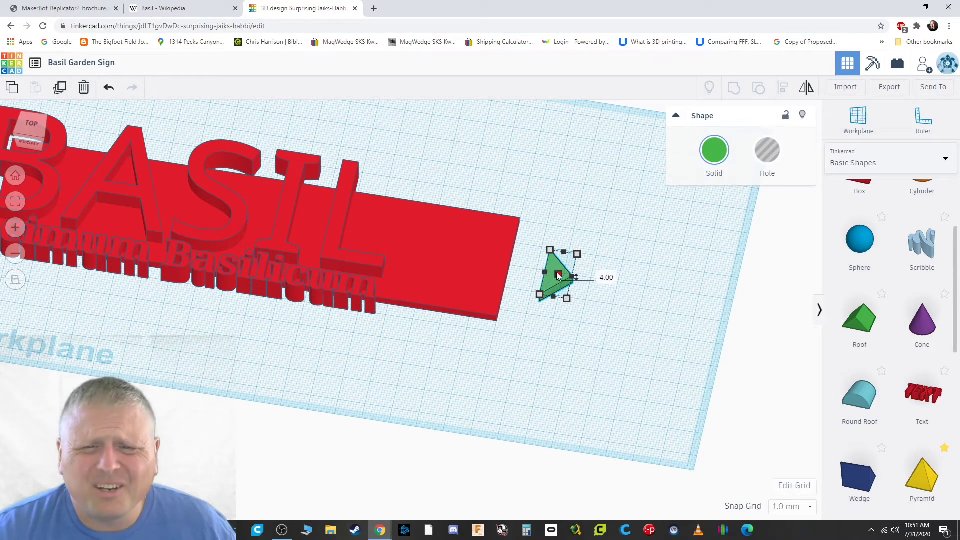
click(630, 281)
right_drag(631, 281, 550, 261)
click(545, 263)
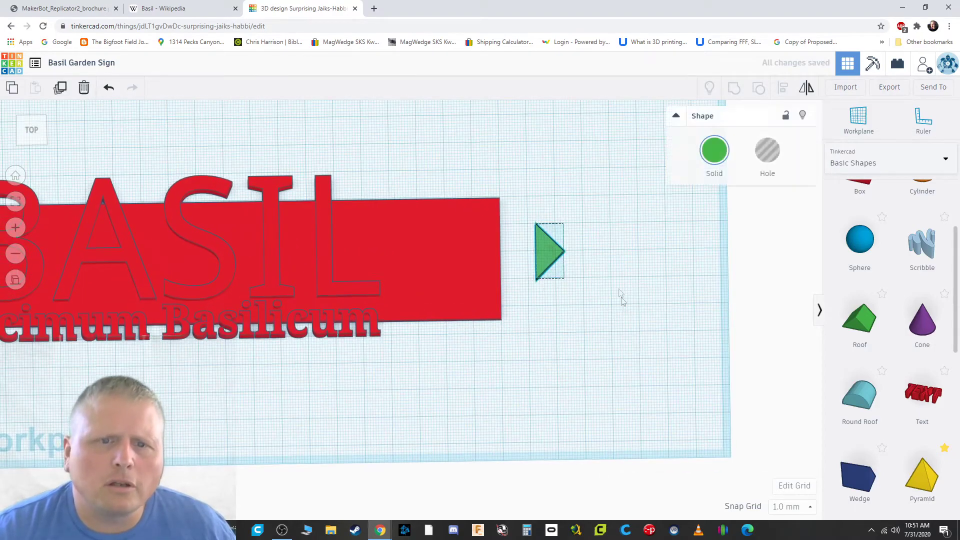
right_drag(620, 295, 551, 257)
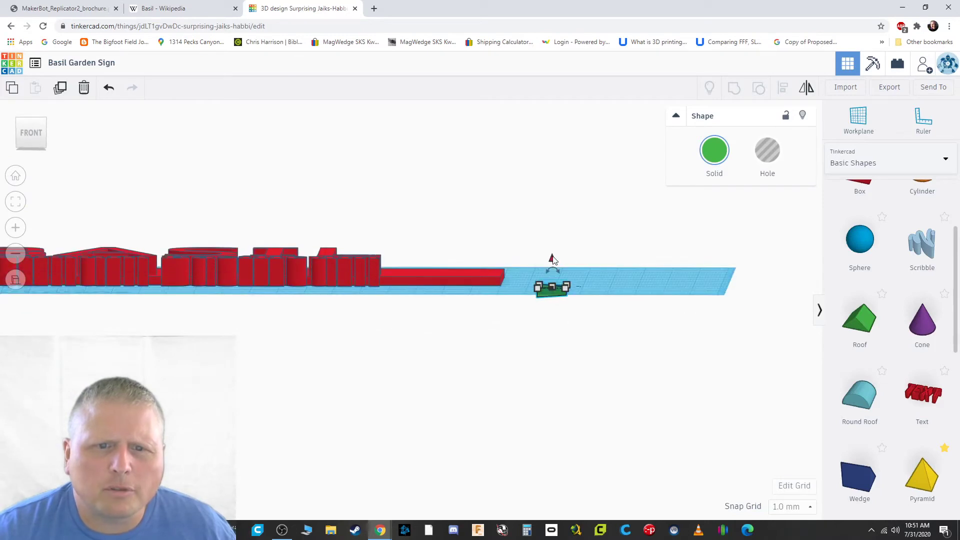
- Drop the green roof onto the workplane and set its length to 44 mm
drag(554, 255, 553, 246)
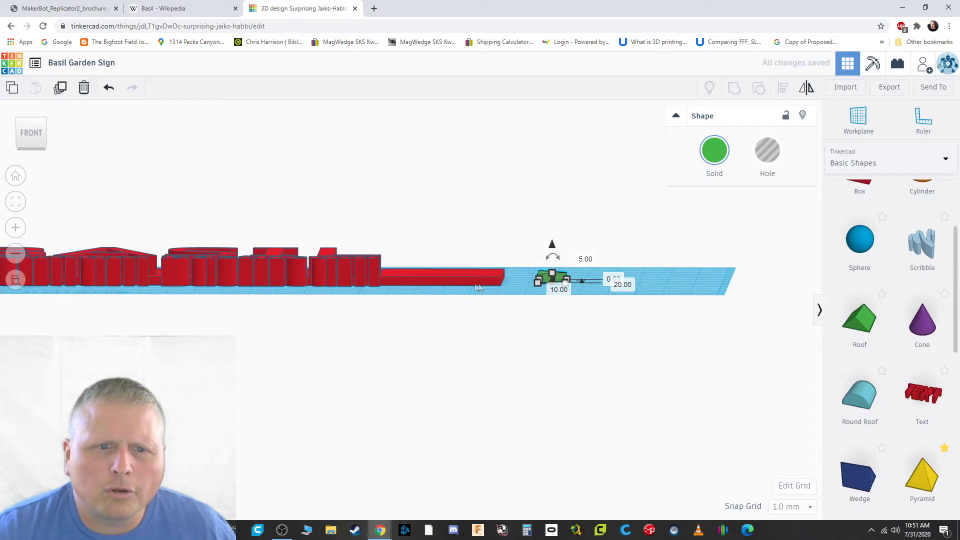
right_drag(476, 197, 570, 262)
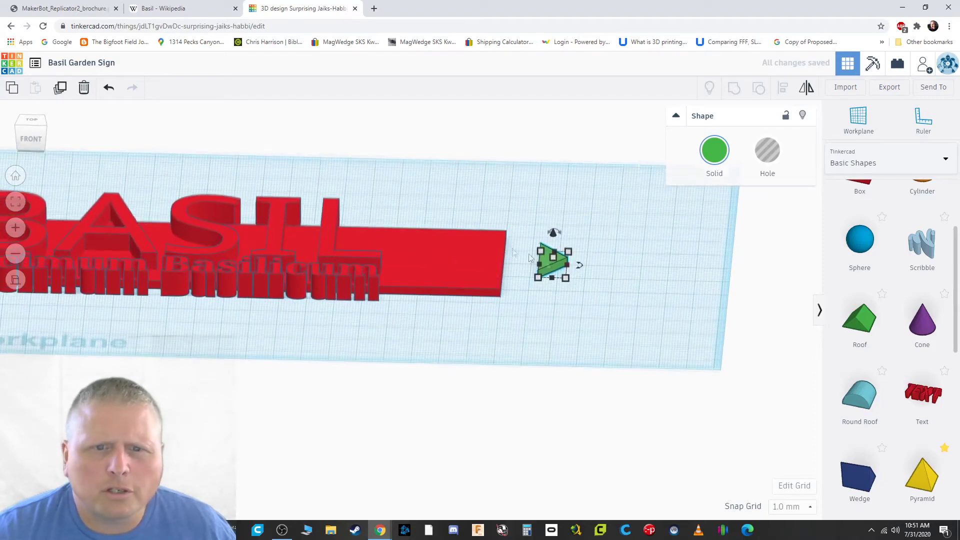
click(621, 257)
click(547, 250)
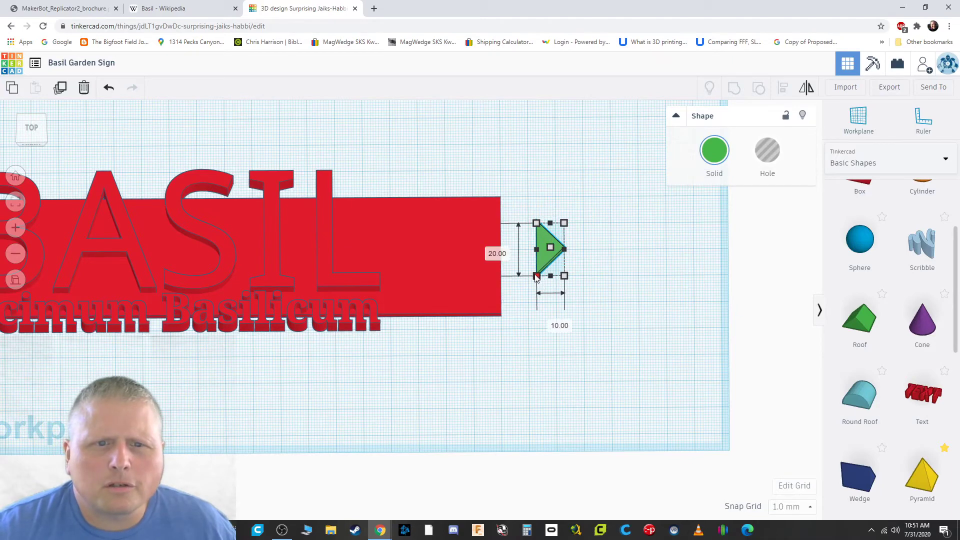
text(44)
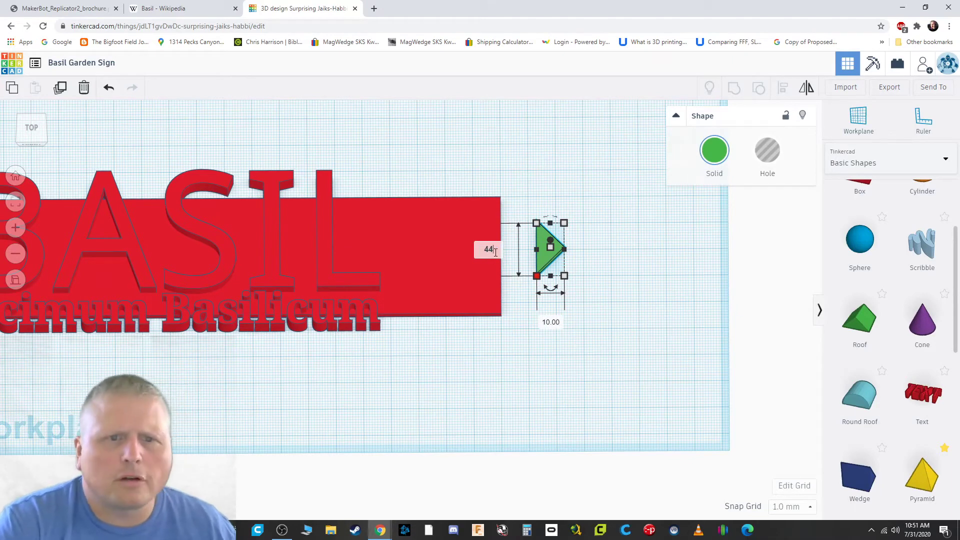
key(Return)
- Butt the roof against the red plate's right edge, checked in top view
drag(548, 265, 512, 243)
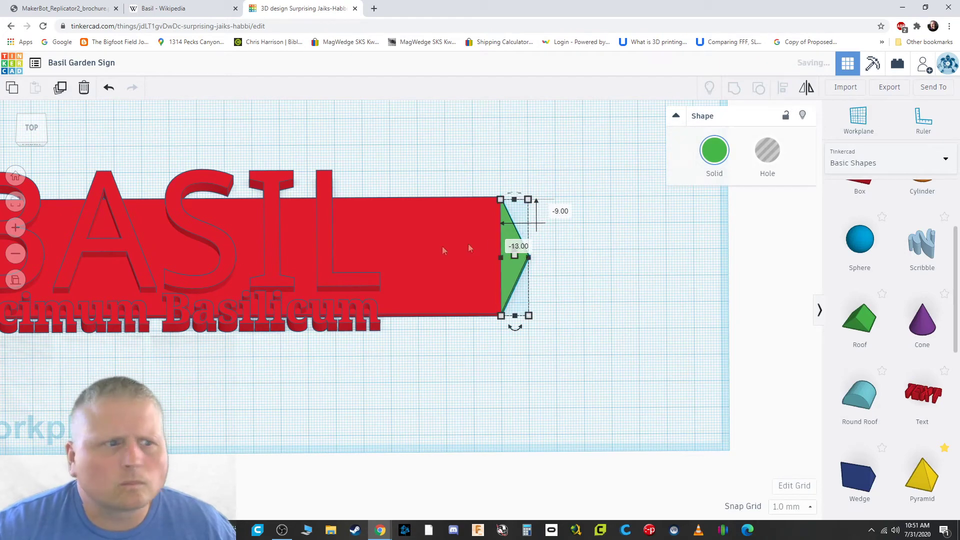
click(31, 127)
click(575, 193)
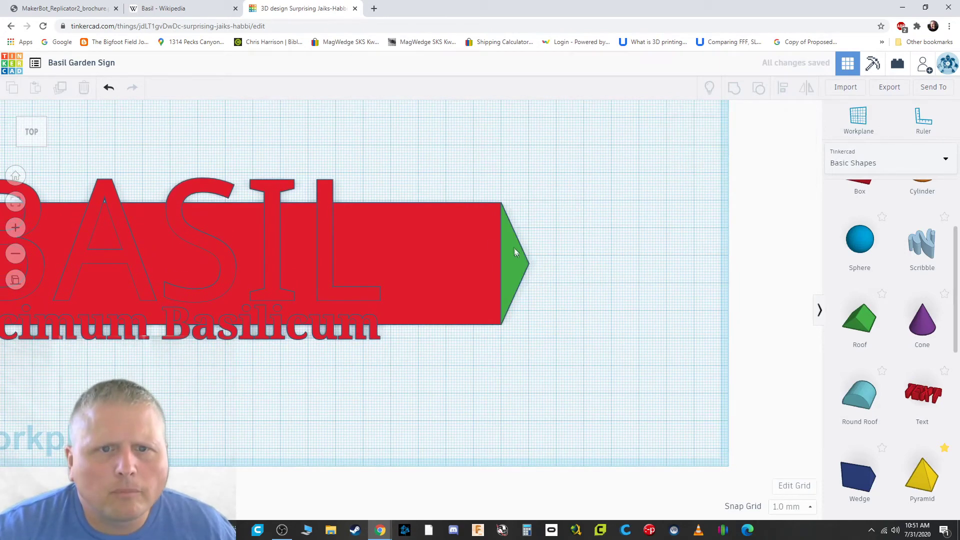
drag(478, 186, 544, 268)
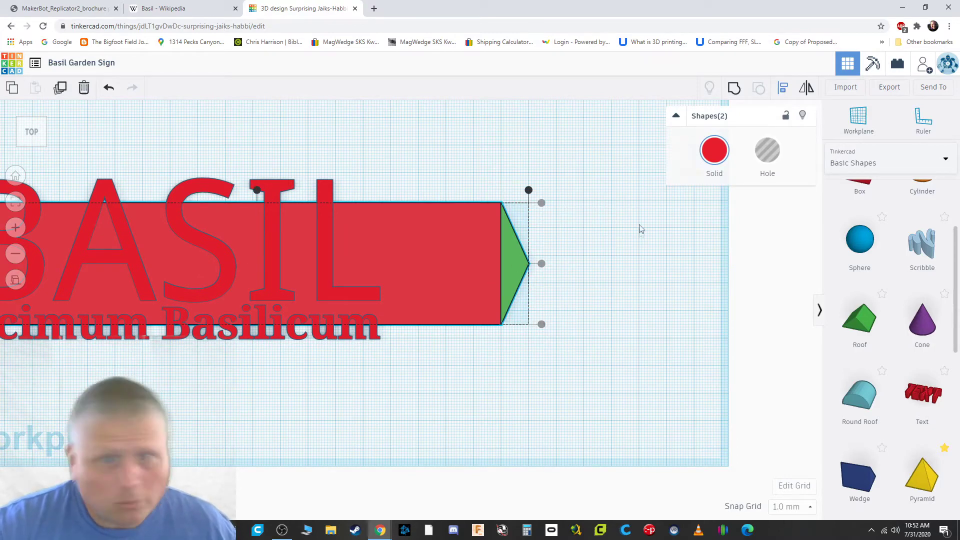
click(564, 268)
- Stretch the roof rightward to 50 mm into a long arrow-like point
click(513, 270)
drag(529, 264, 639, 265)
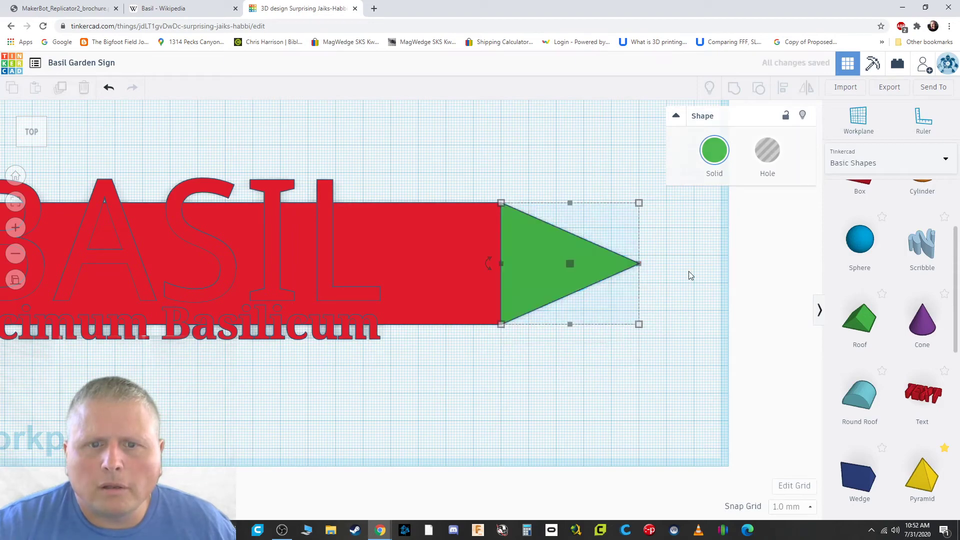
click(688, 271)
key(f)
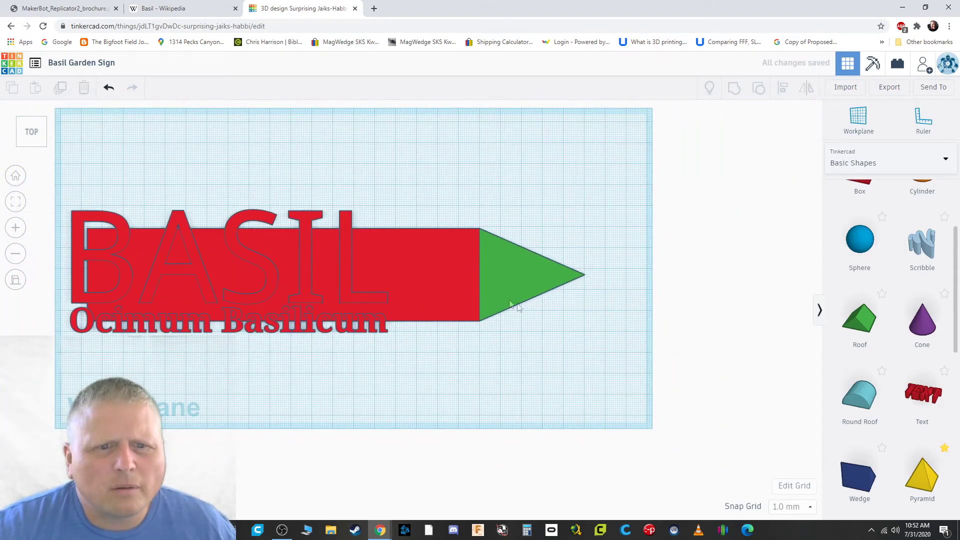
middle_drag(544, 325, 601, 319)
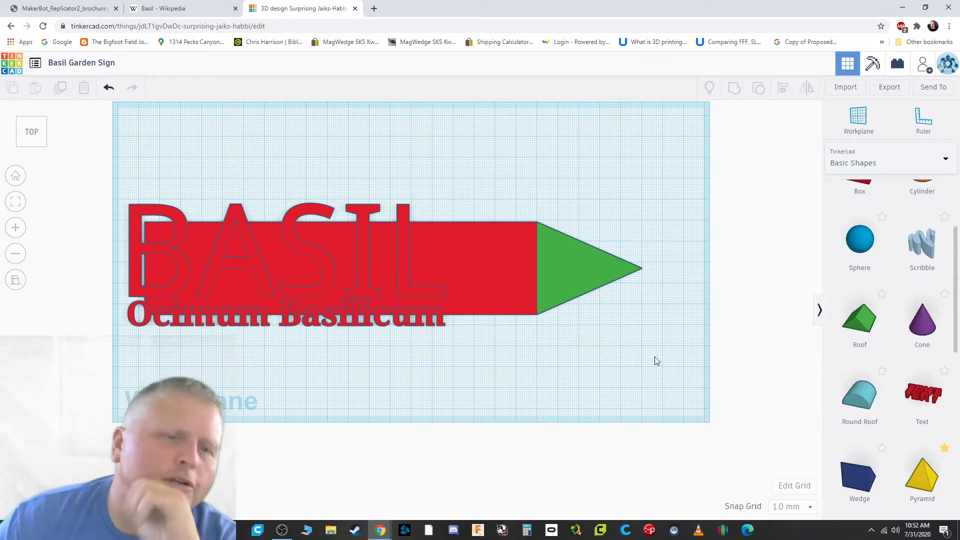
right_drag(534, 386, 503, 325)
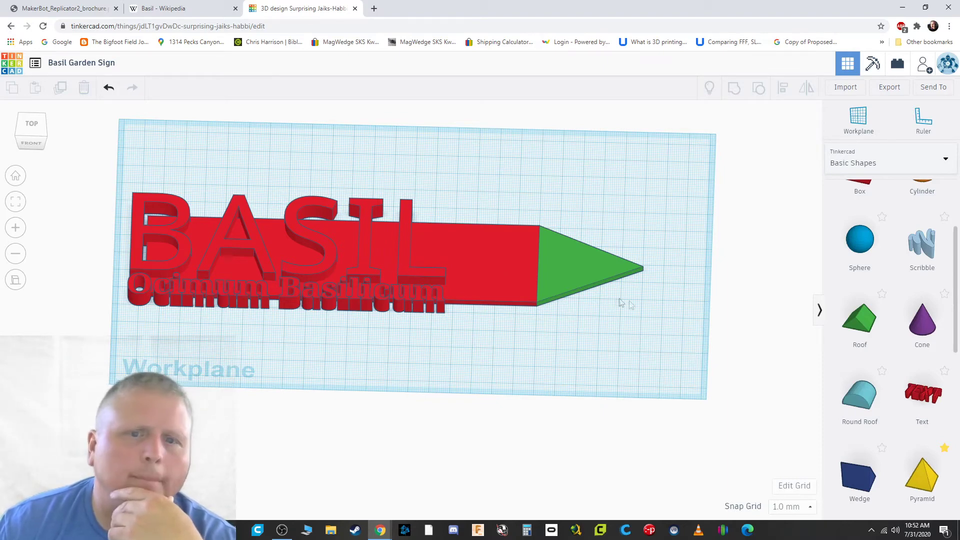
right_drag(621, 296, 433, 287)
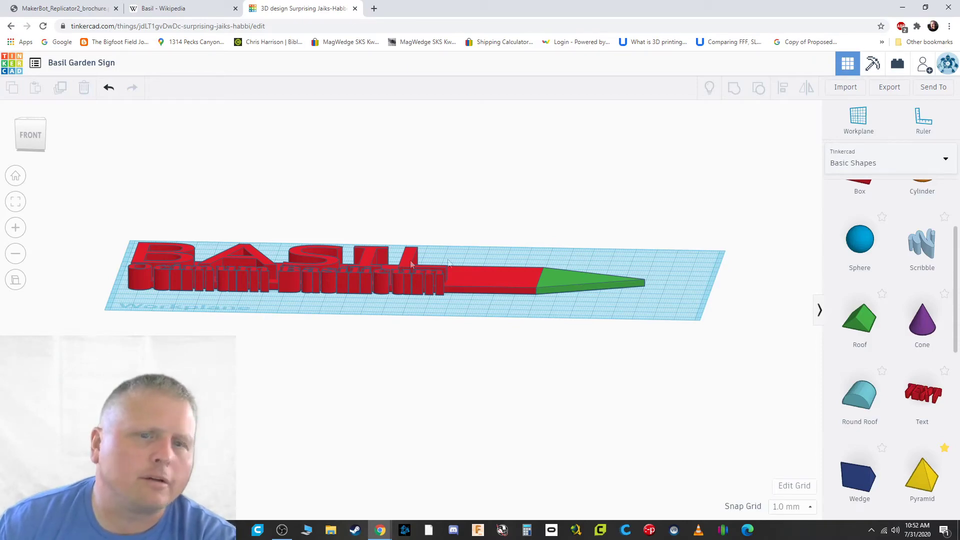
right_drag(419, 281, 668, 370)
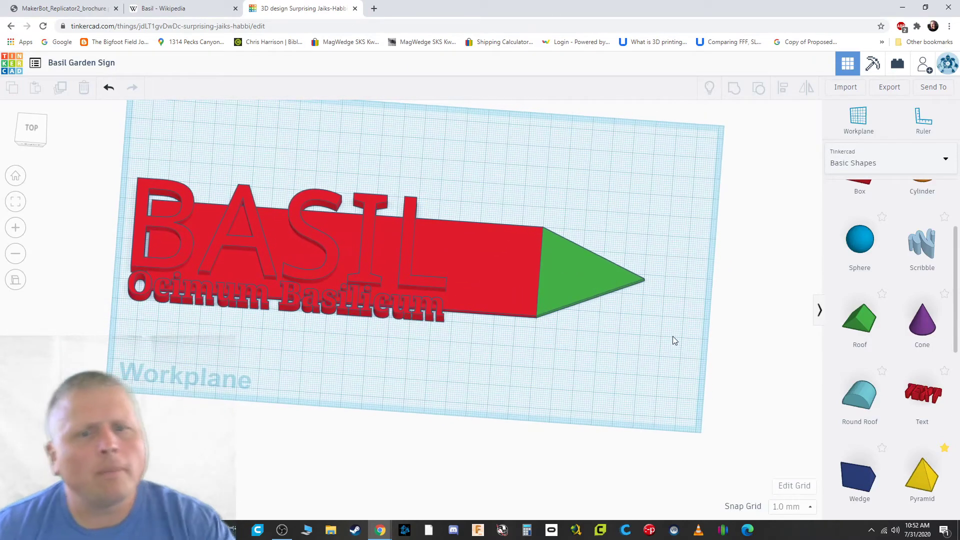
scroll(667, 337, down, 3)
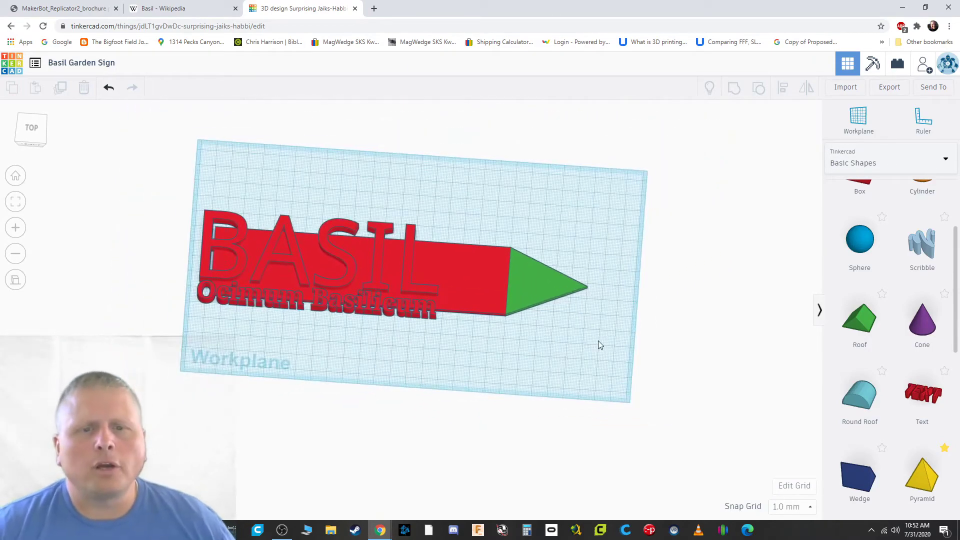
click(550, 283)
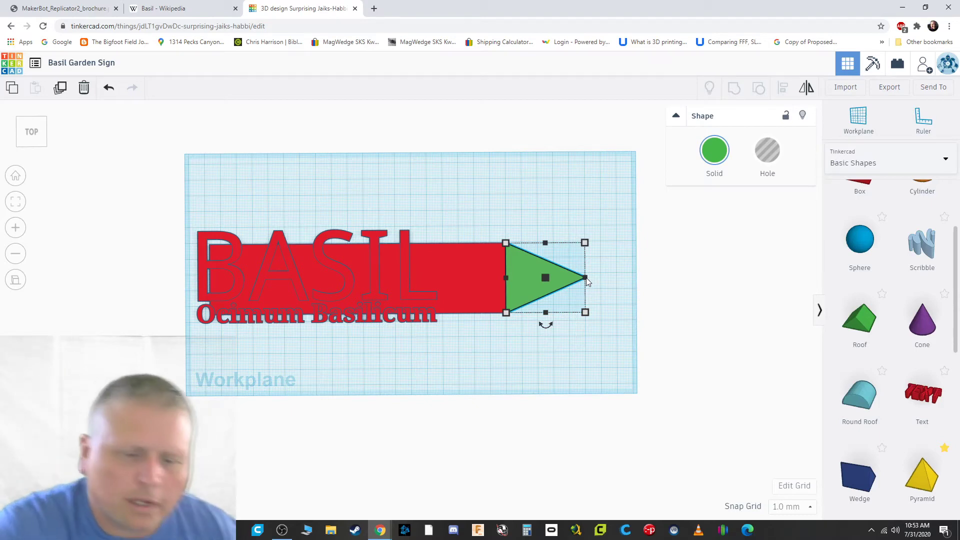
click(490, 203)
- Group the plate, both text lines and green point into one red sign, then move it up-right
right_drag(500, 201, 624, 320)
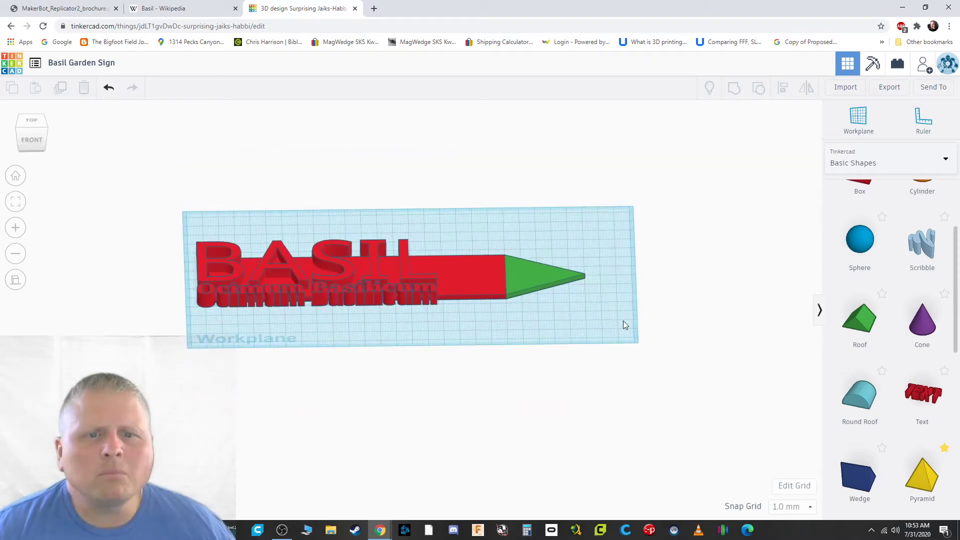
drag(622, 215, 158, 350)
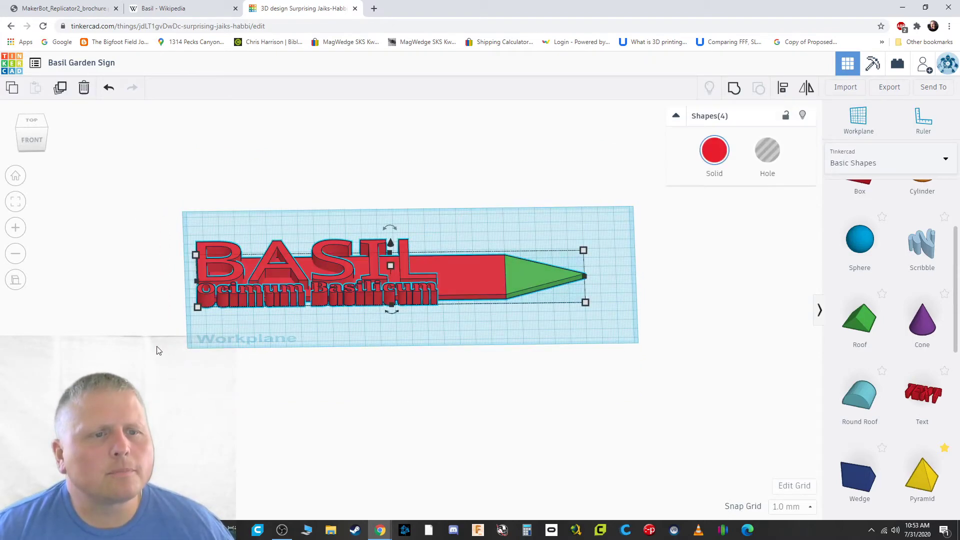
click(733, 88)
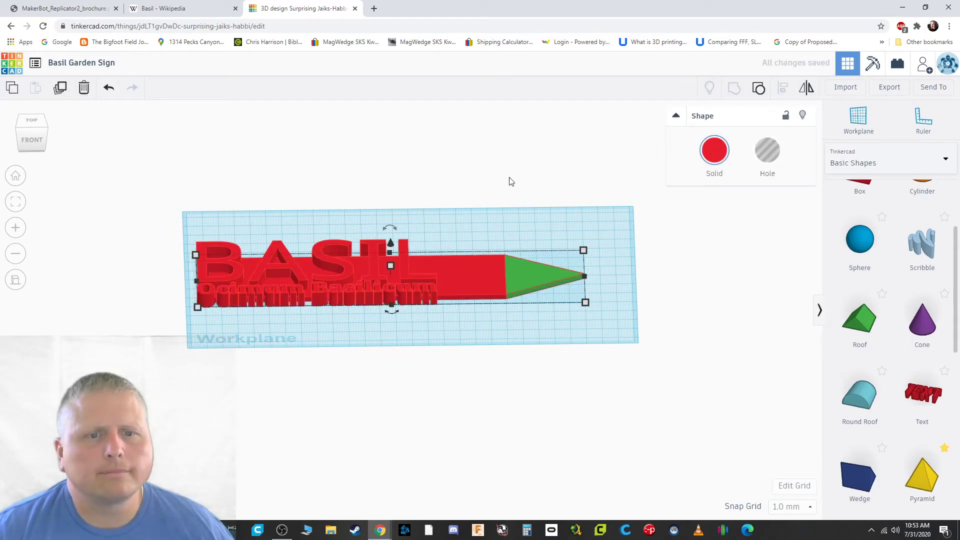
right_drag(510, 180, 585, 347)
drag(485, 294, 509, 269)
scroll(404, 310, up, 2)
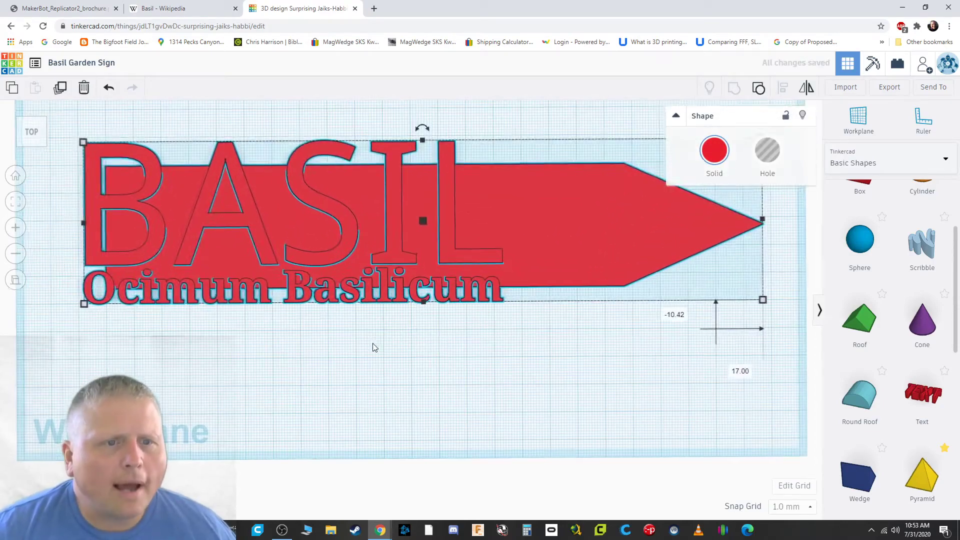
click(388, 362)
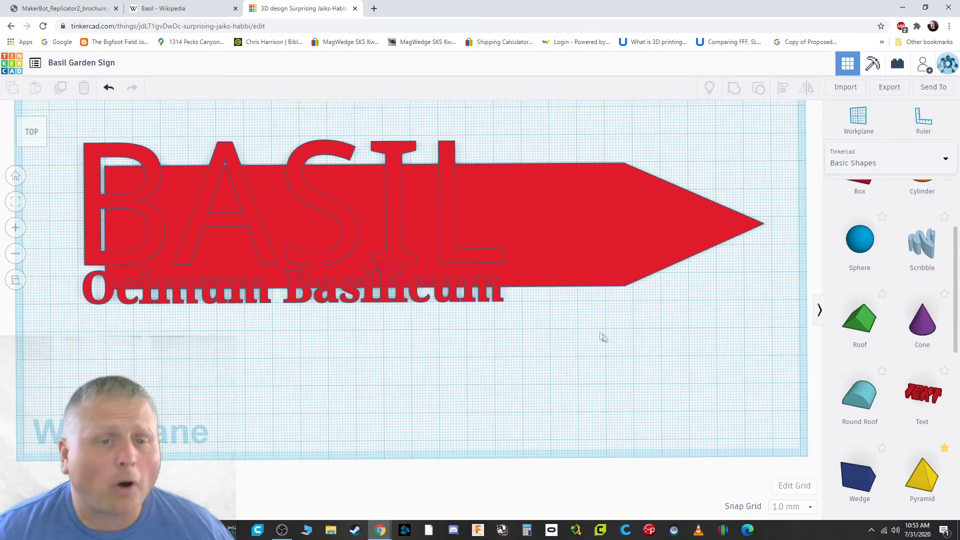
- Orbit around the sign to inspect the depth of the raised letters
right_drag(608, 339, 615, 275)
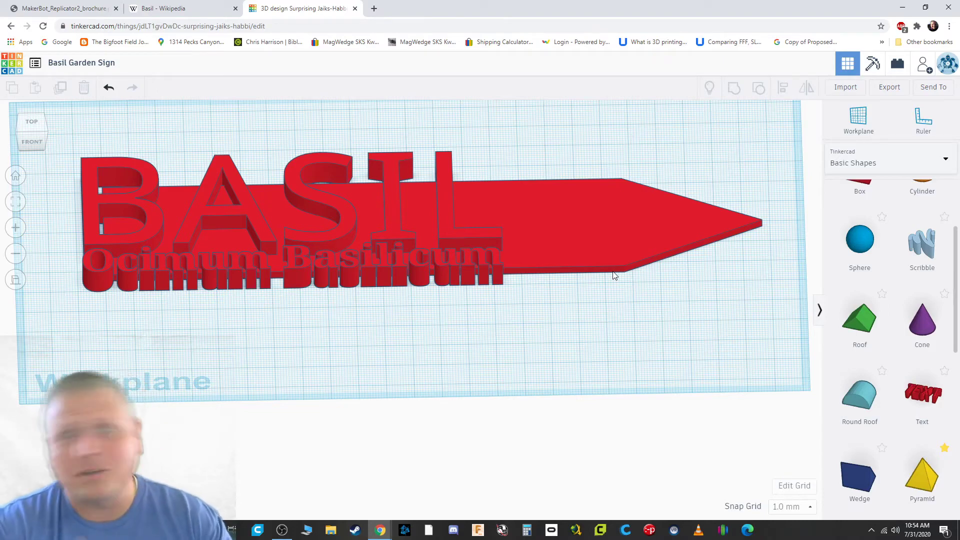
mouse_move(620, 306)
right_down()
mouse_move(602, 358)
mouse_move(596, 345)
mouse_move(608, 320)
right_up()
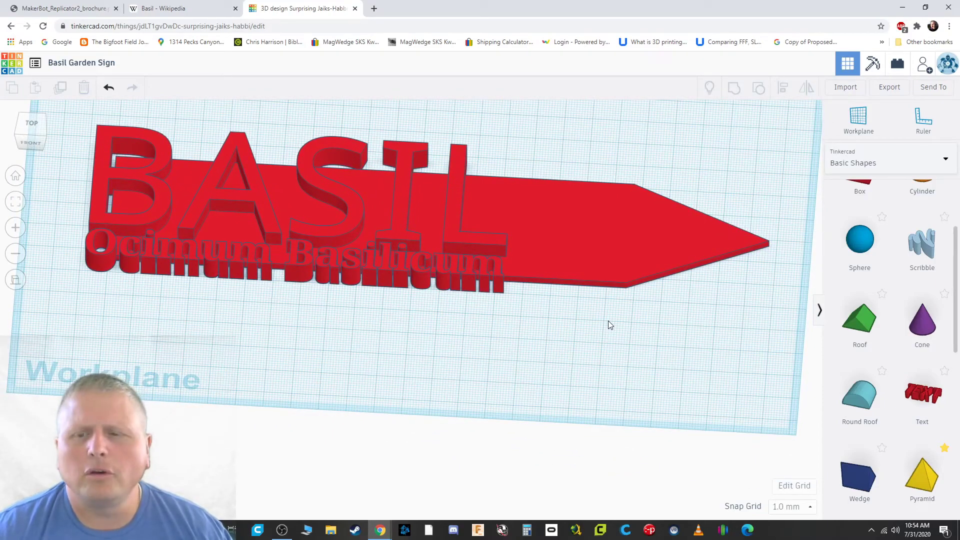
right_drag(581, 327, 593, 370)
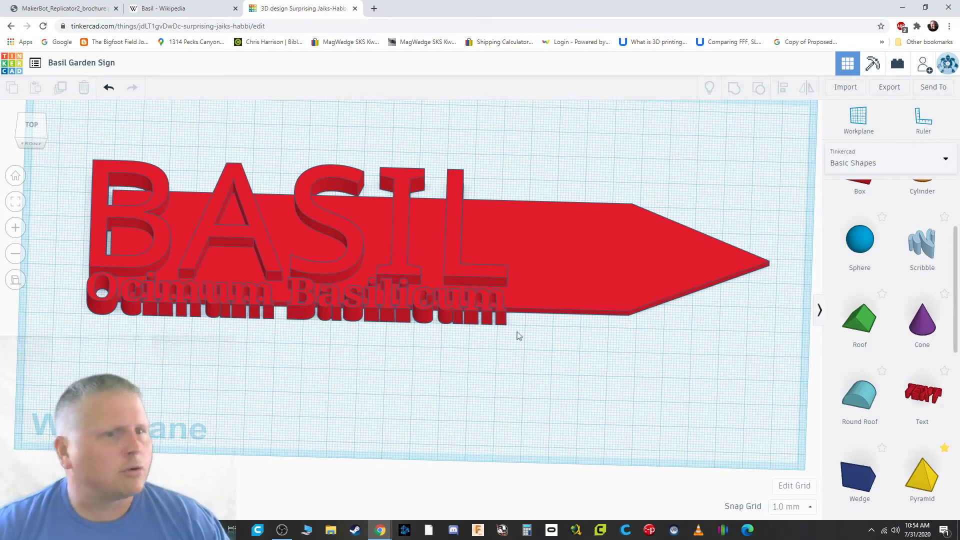
right_drag(519, 334, 529, 428)
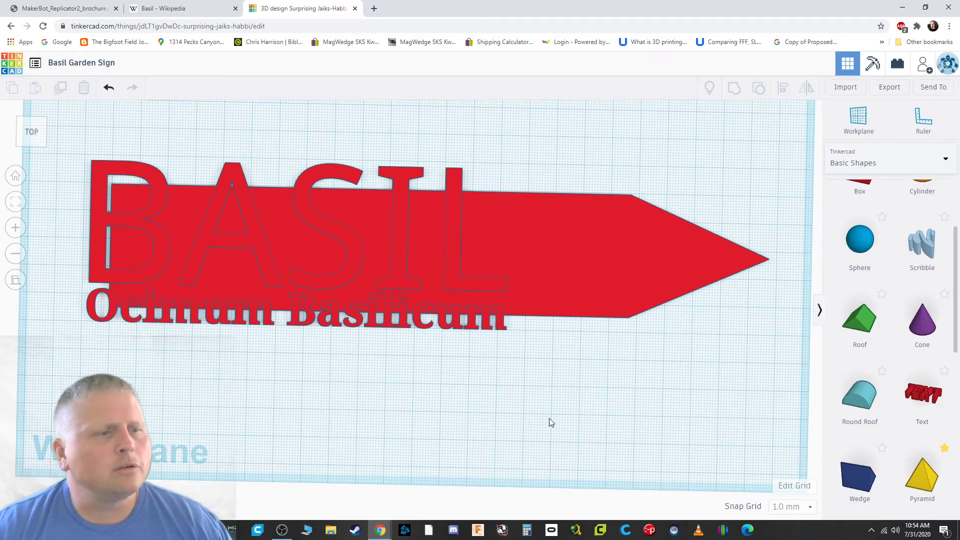
right_drag(433, 430, 449, 381)
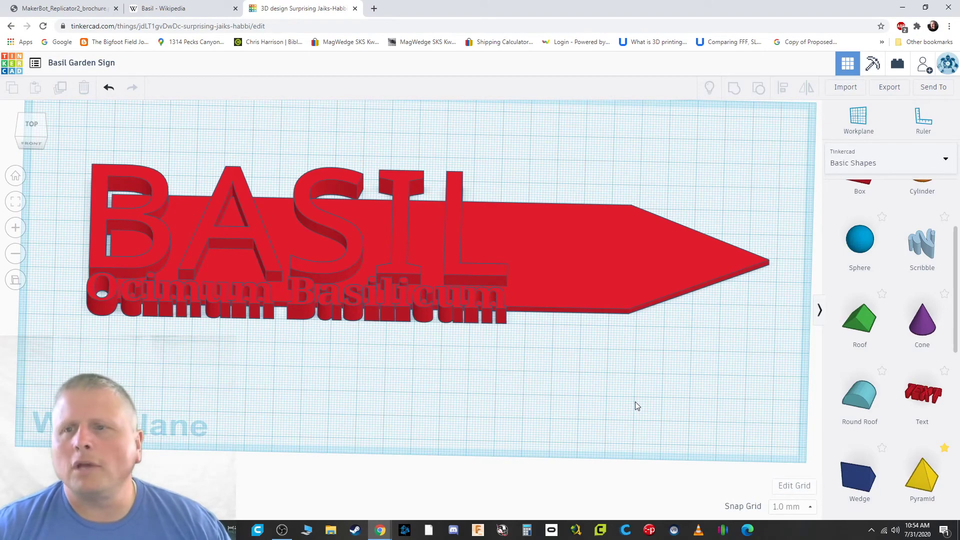
right_drag(650, 407, 701, 385)
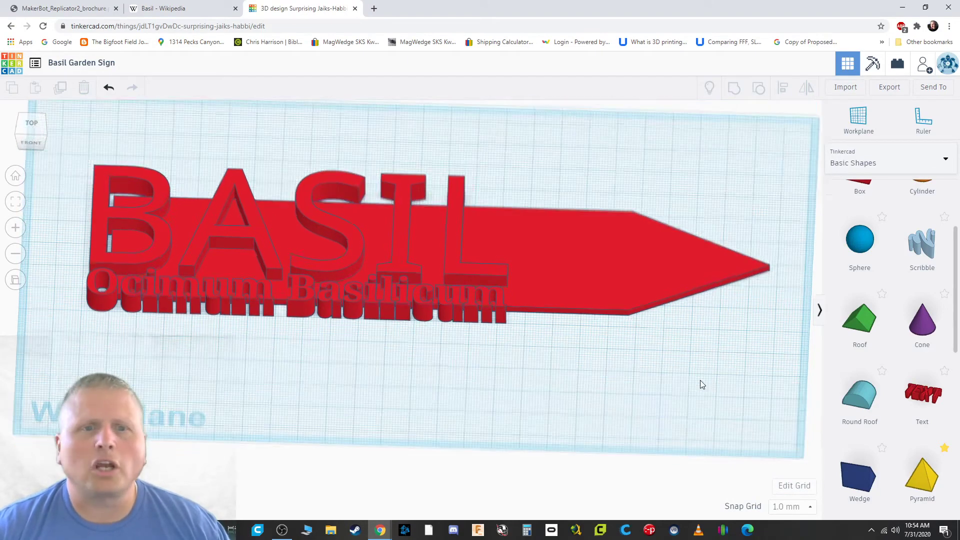
right_drag(703, 322, 701, 429)
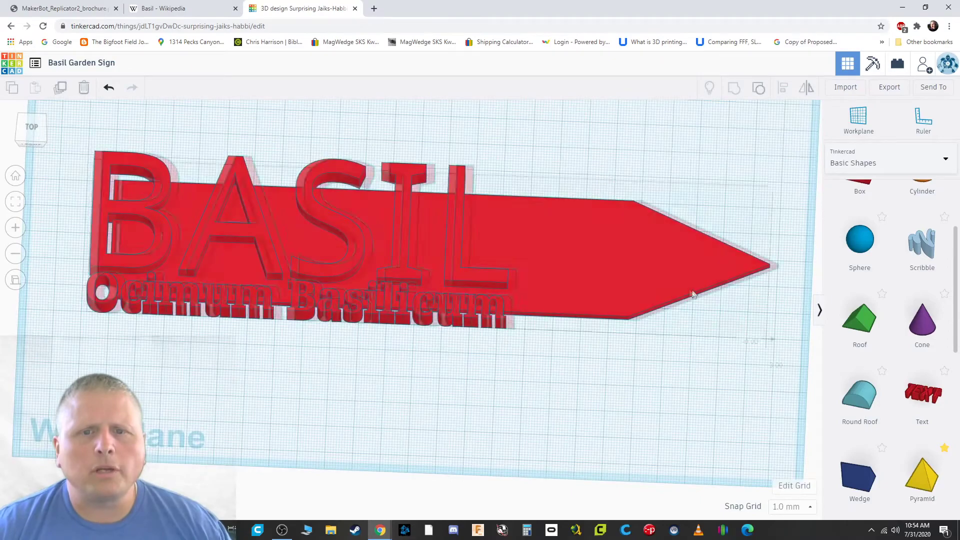
- Nudge the grouped sign slightly right and down on the workplane, leaving it unrotated
click(617, 280)
click(581, 401)
key(f)
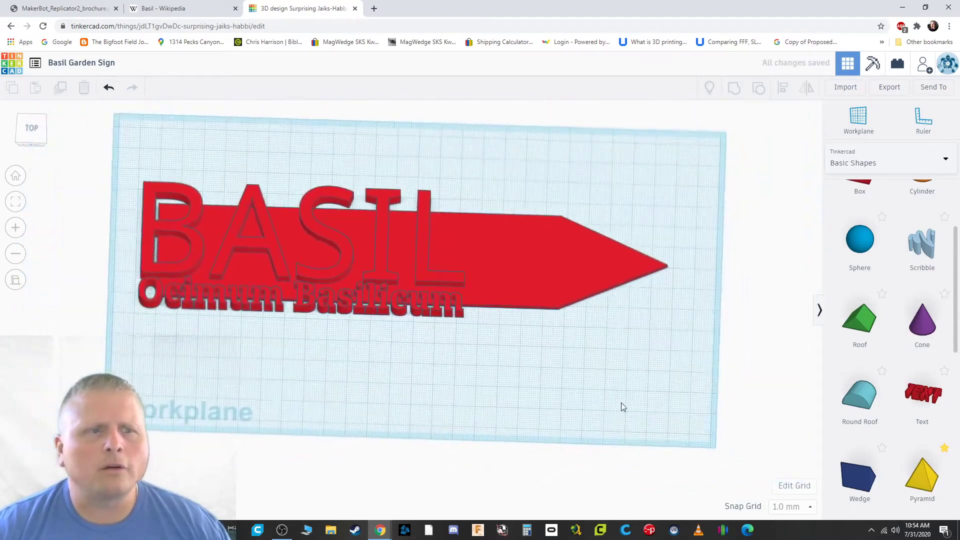
click(568, 274)
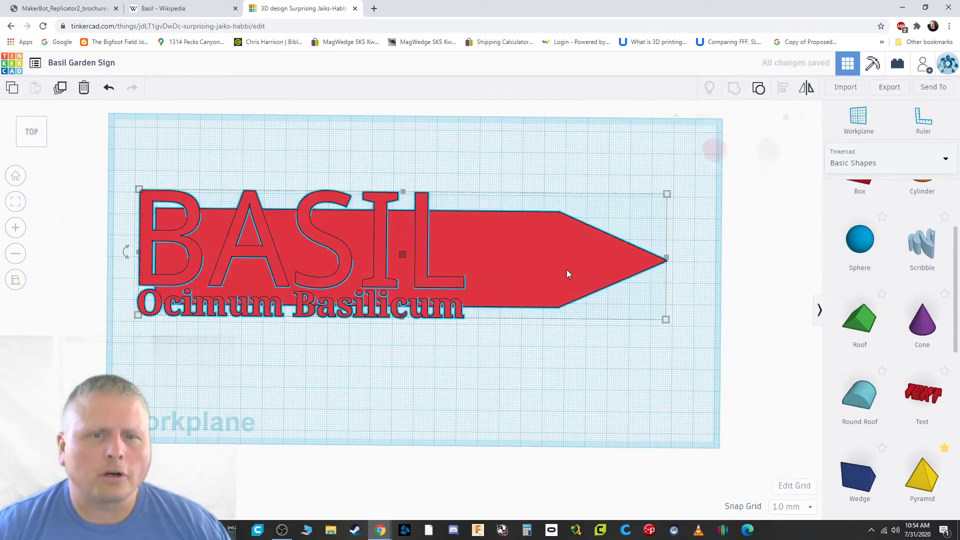
scroll(419, 350, down, 2)
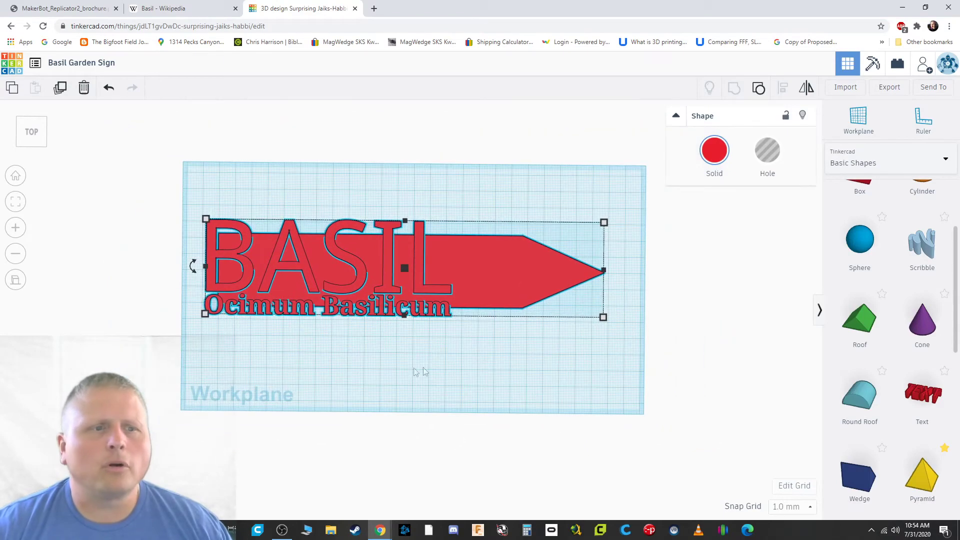
mouse_move(193, 266)
mouse_move(193, 265)
mouse_down()
mouse_move(211, 350)
mouse_move(246, 398)
mouse_move(203, 280)
mouse_up()
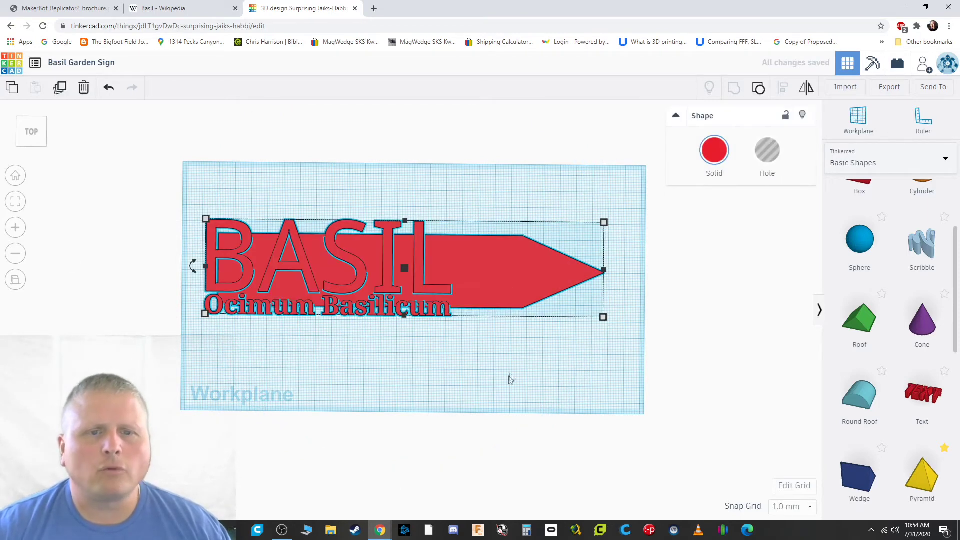
mouse_move(507, 269)
mouse_down()
mouse_move(557, 272)
mouse_move(513, 278)
mouse_up()
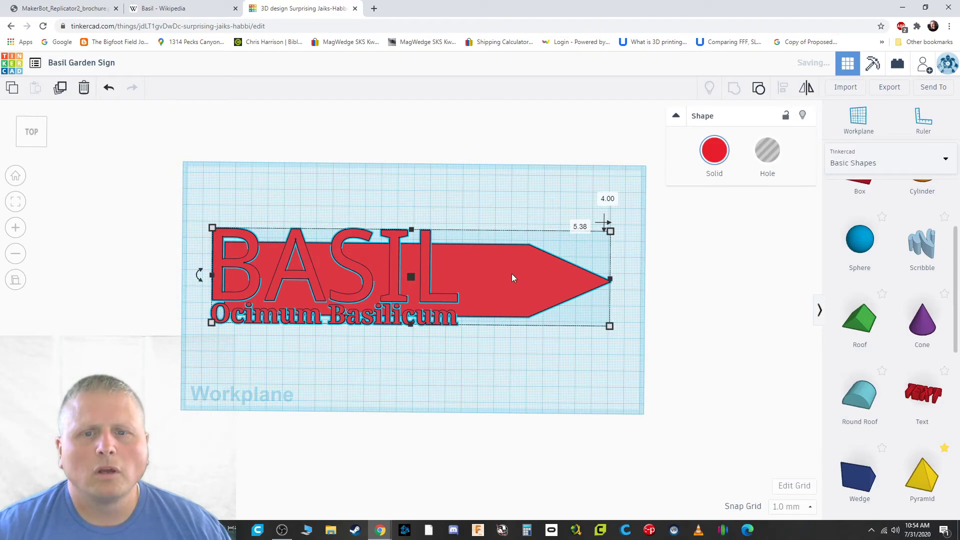
click(511, 364)
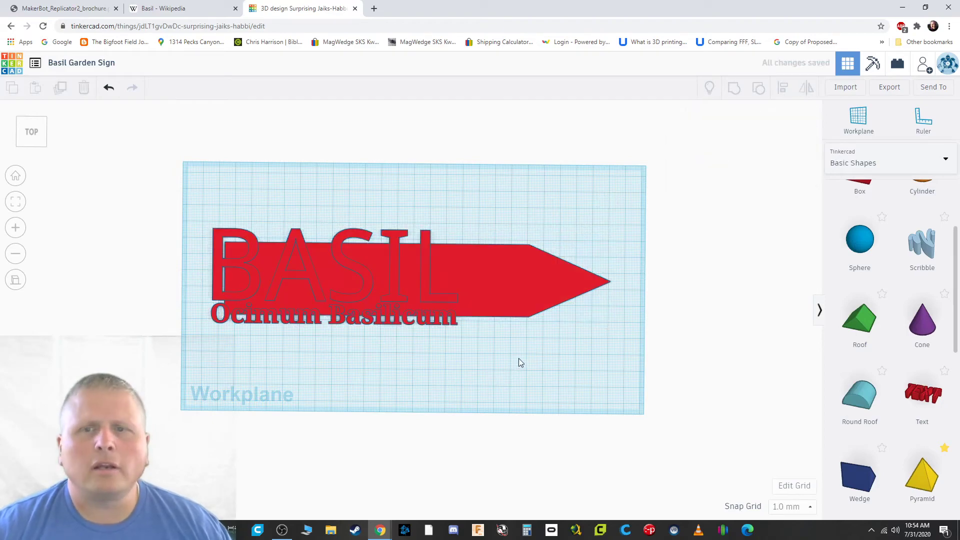
- Export the selected BASIL sign as an .STL file using 'The selected shape'
click(889, 87)
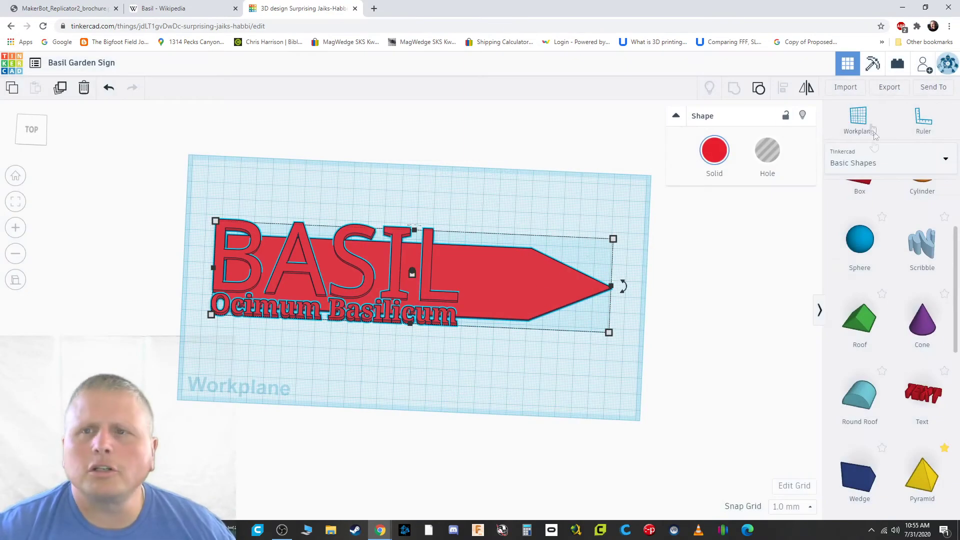
click(888, 86)
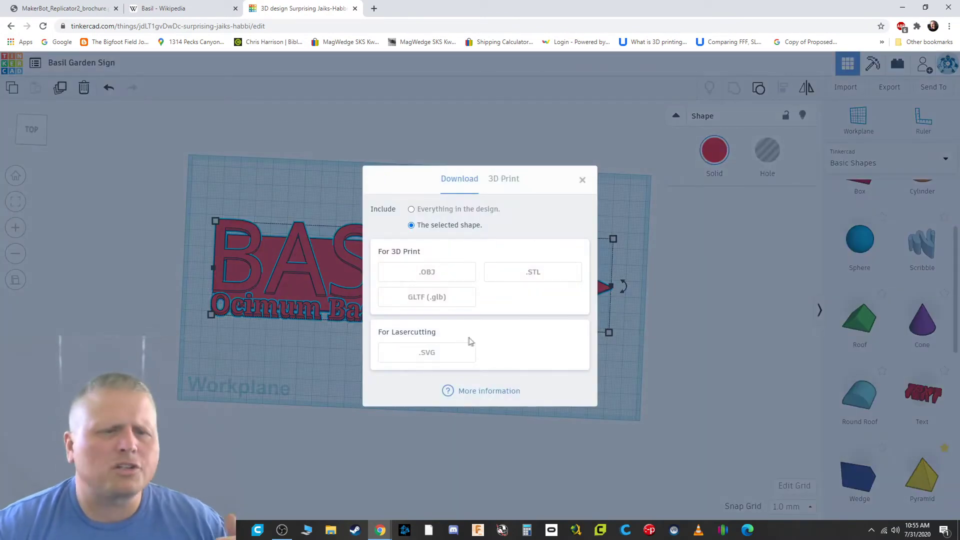
click(533, 272)
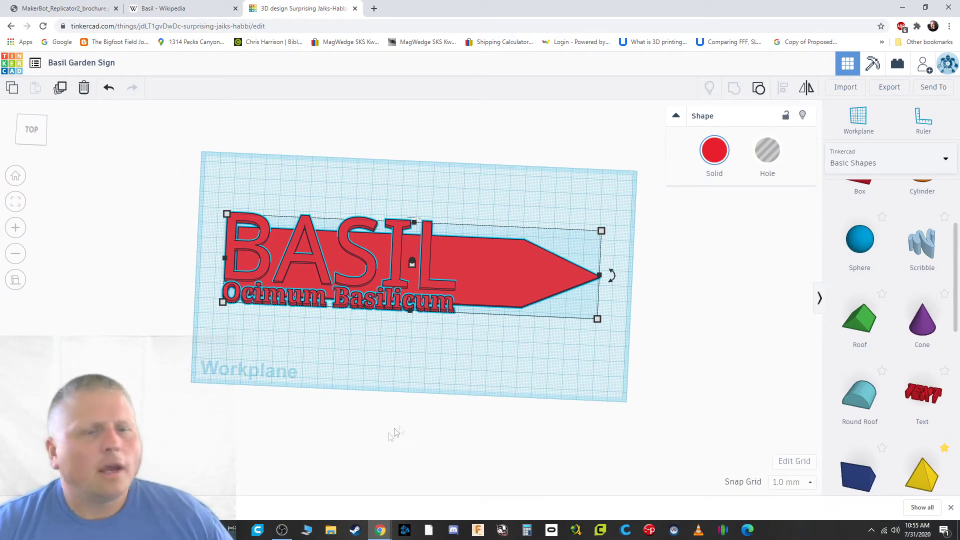
right_drag(392, 431, 471, 390)
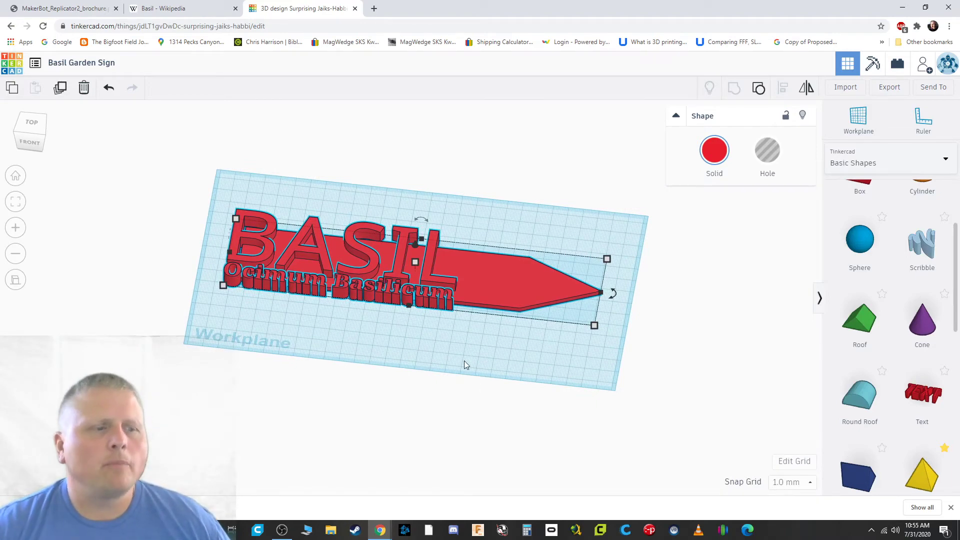
right_drag(476, 350, 469, 373)
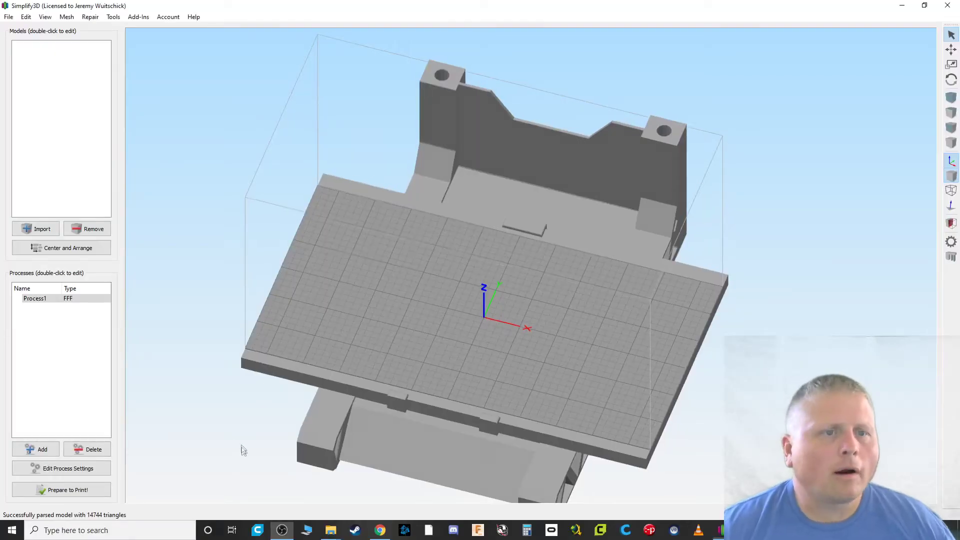
- Import Basil Garden Sign.stl from Downloads onto the Simplify3D build plate
drag(243, 451, 368, 434)
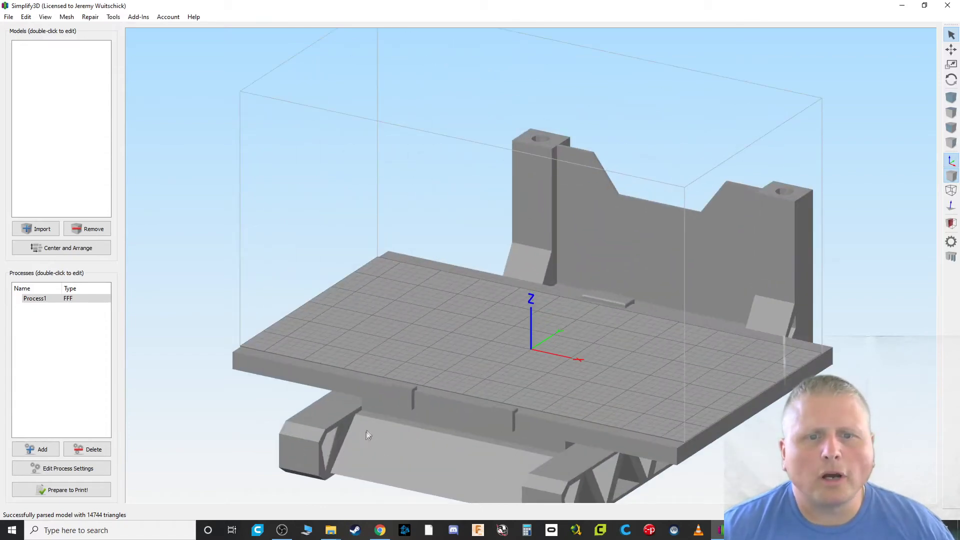
click(40, 230)
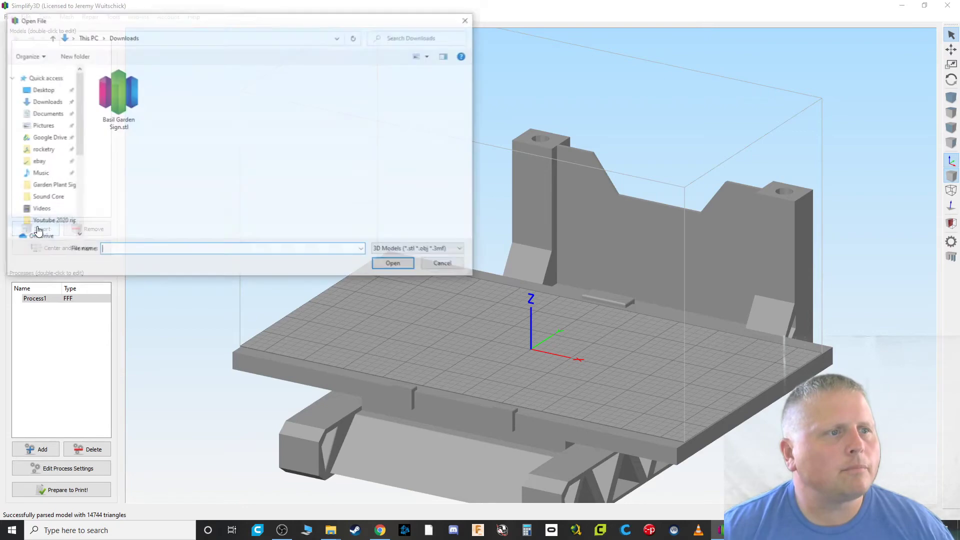
click(114, 103)
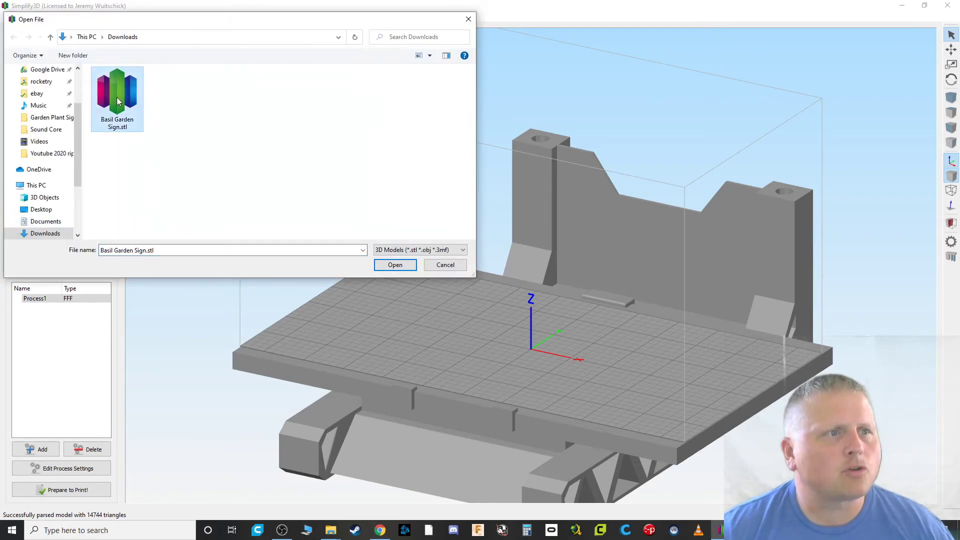
click(395, 265)
drag(328, 278, 376, 375)
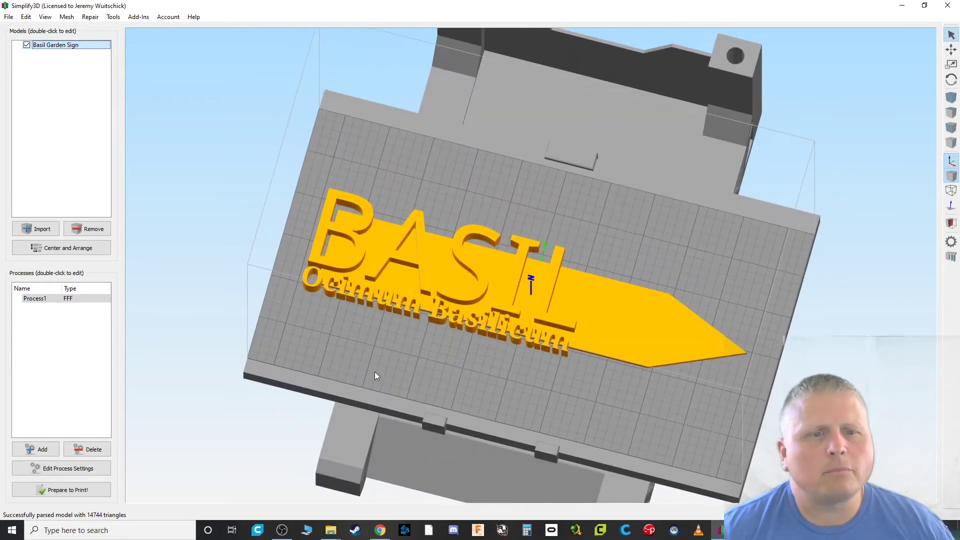
drag(474, 385, 442, 275)
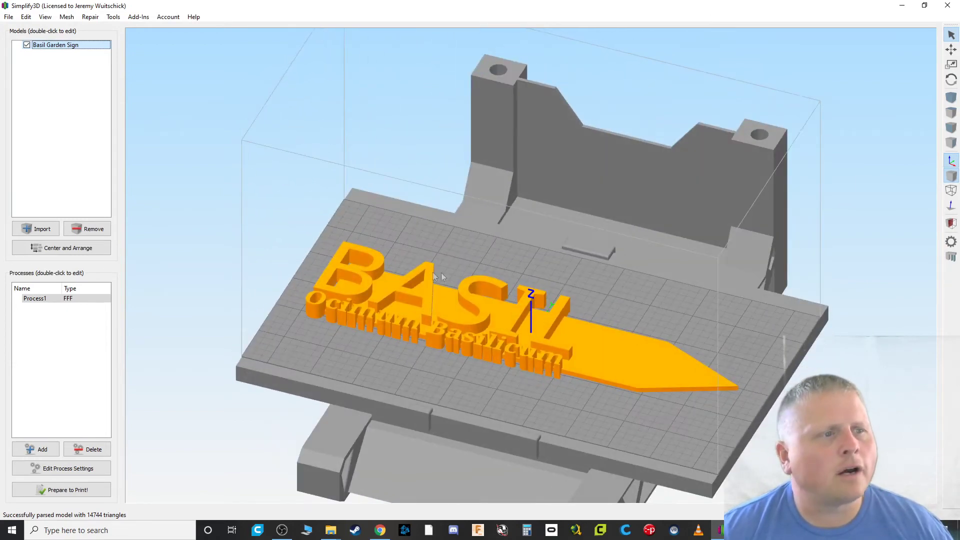
click(68, 468)
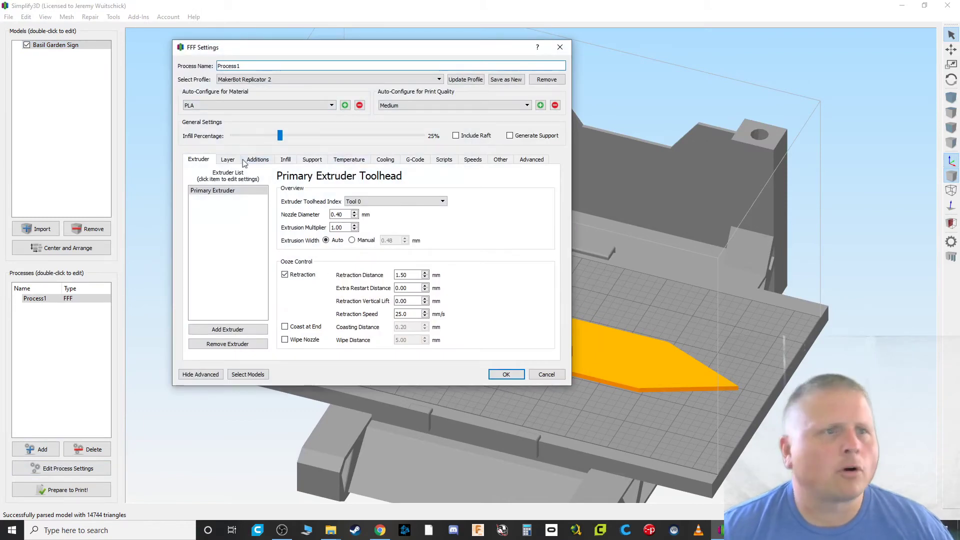
- Review Process1's layer and extruder settings, accept them, and slice for a 2 h 46 min preview
click(228, 159)
click(199, 159)
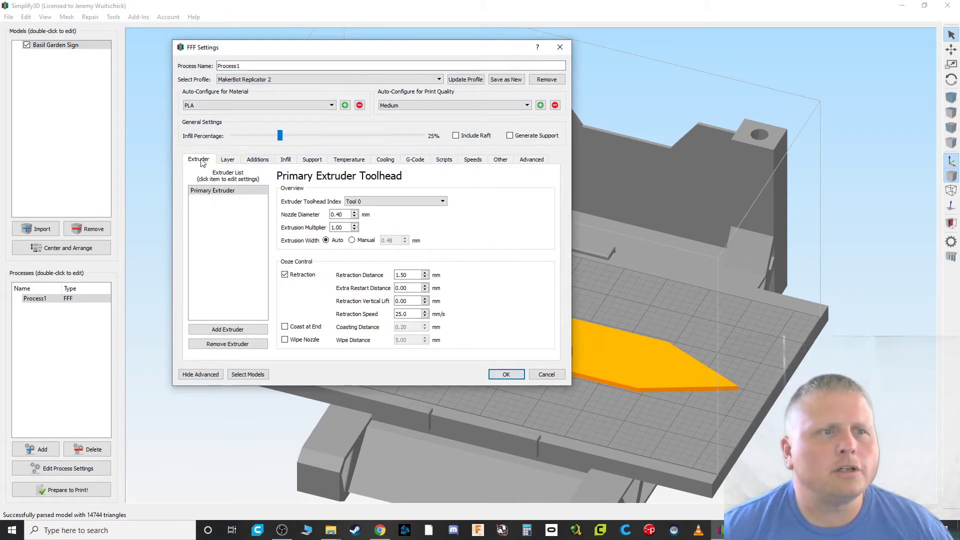
click(506, 374)
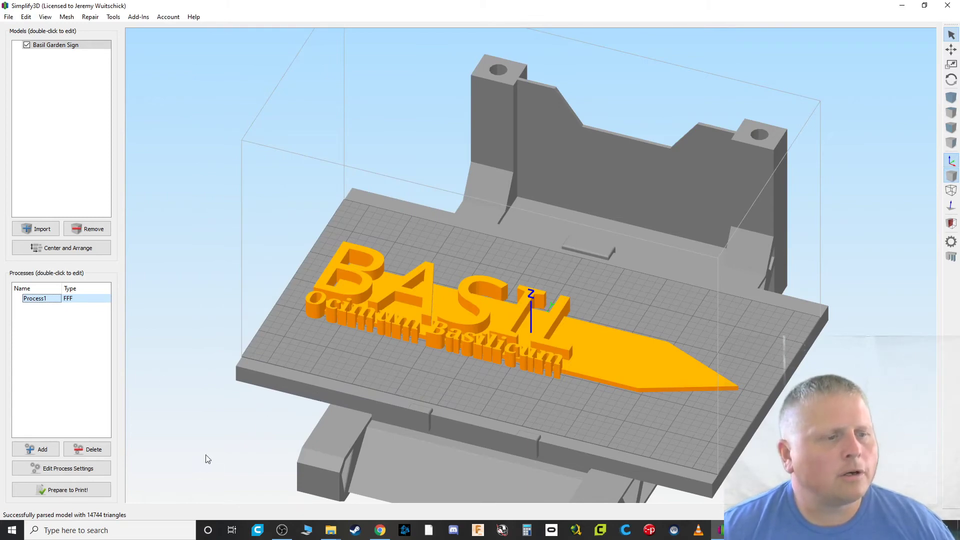
click(62, 489)
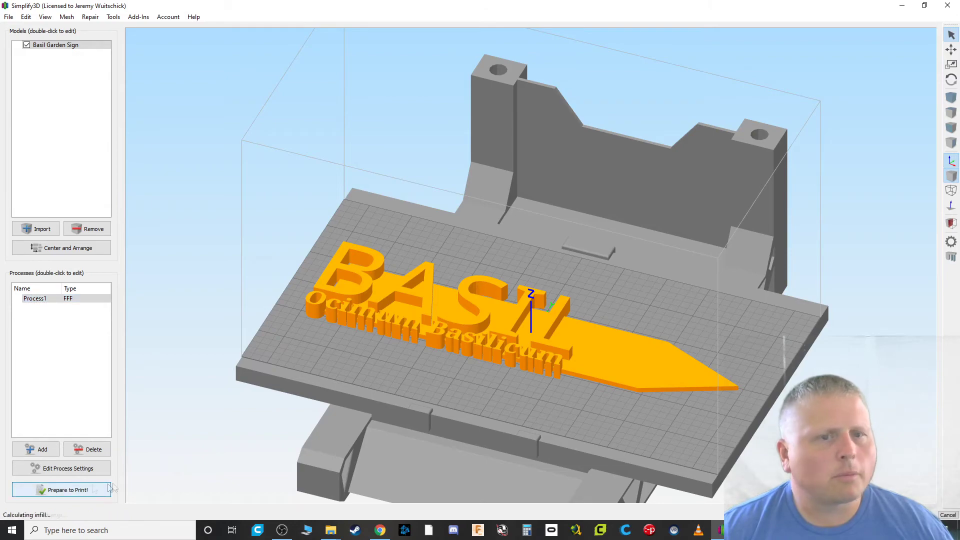